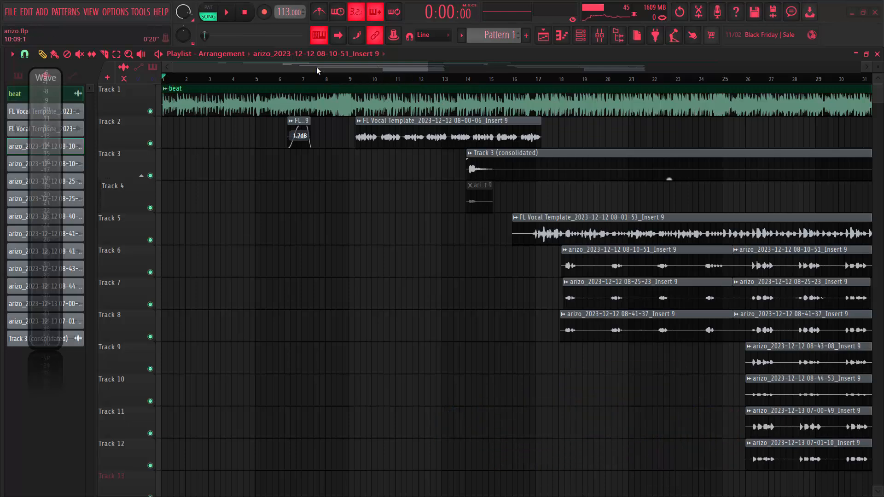
Turn off all effects on the vocals, Lead Vox, Reverb and Delay mixer tracks
key(space)
click(600, 40)
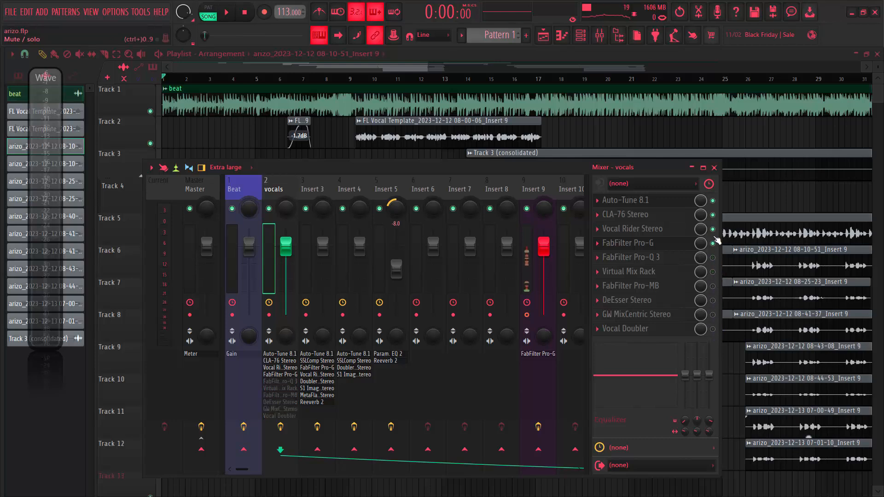
click(713, 202)
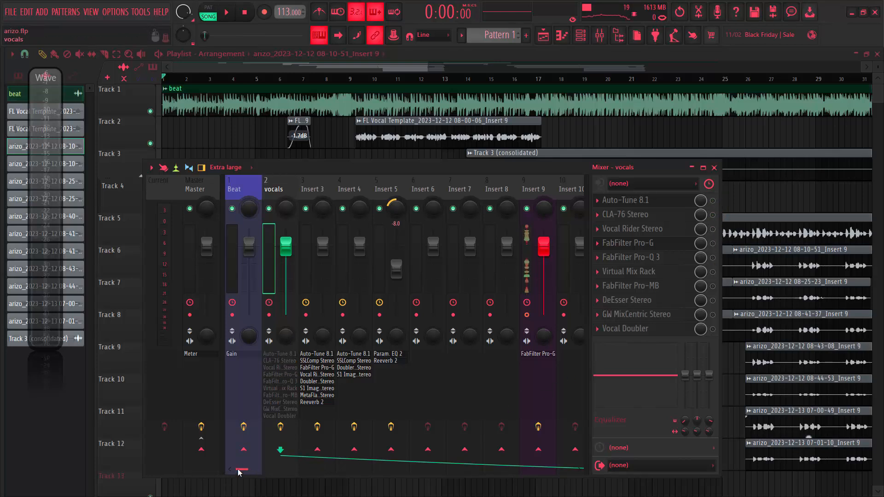
drag(236, 471, 302, 466)
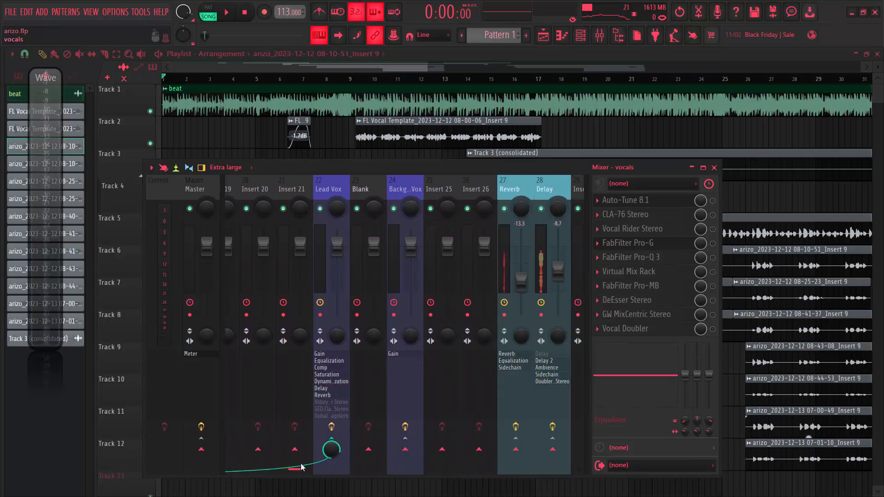
click(327, 194)
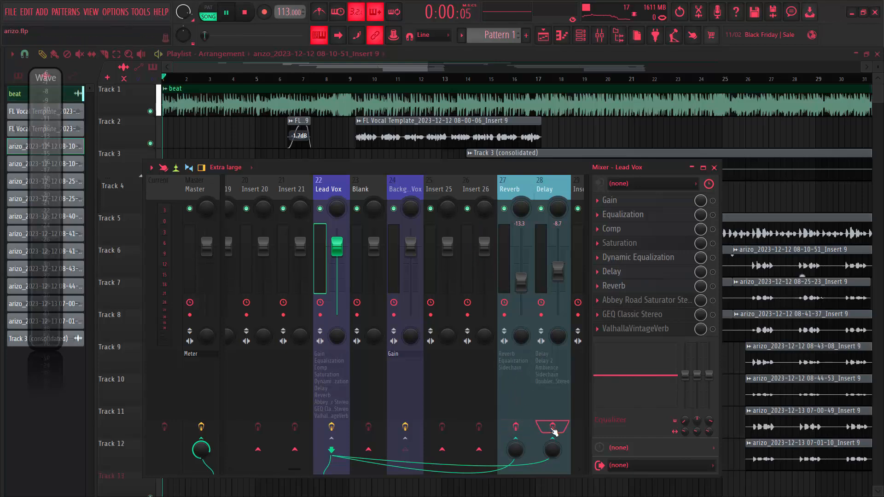
Play the song with the unprocessed vocals from about bar 9 and again from just before bar 17
double_click(422, 57)
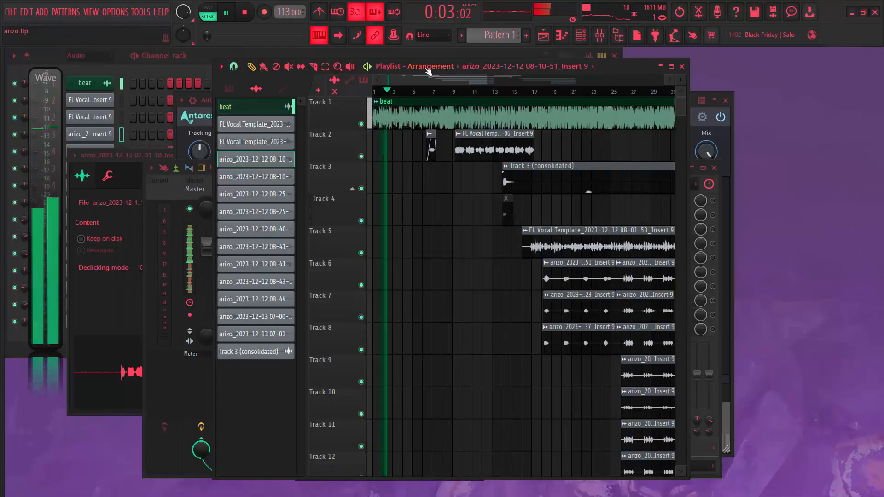
click(671, 66)
click(354, 78)
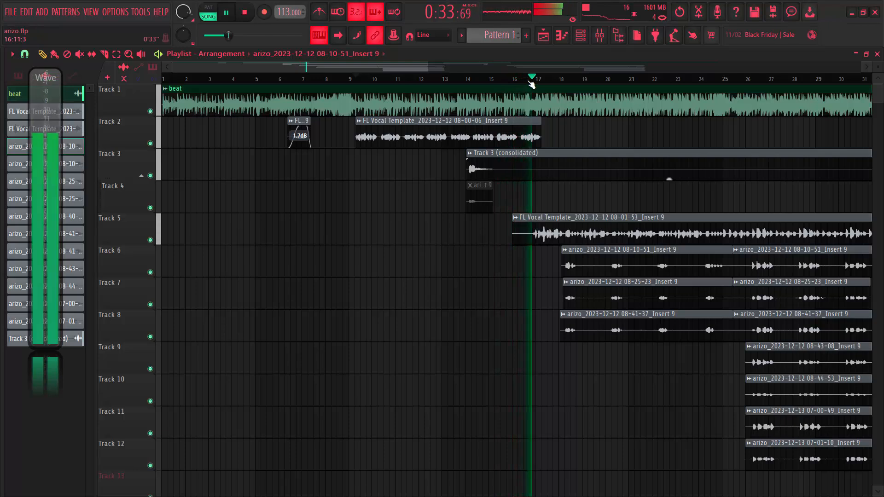
click(526, 80)
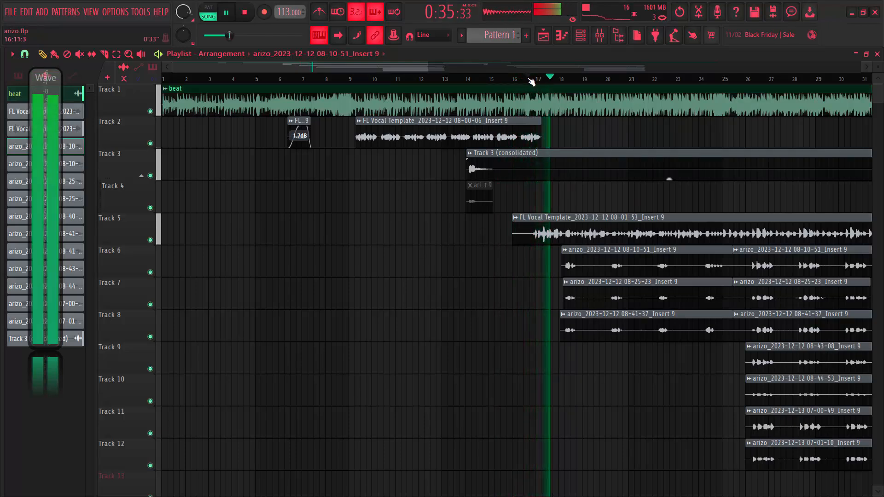
click(528, 79)
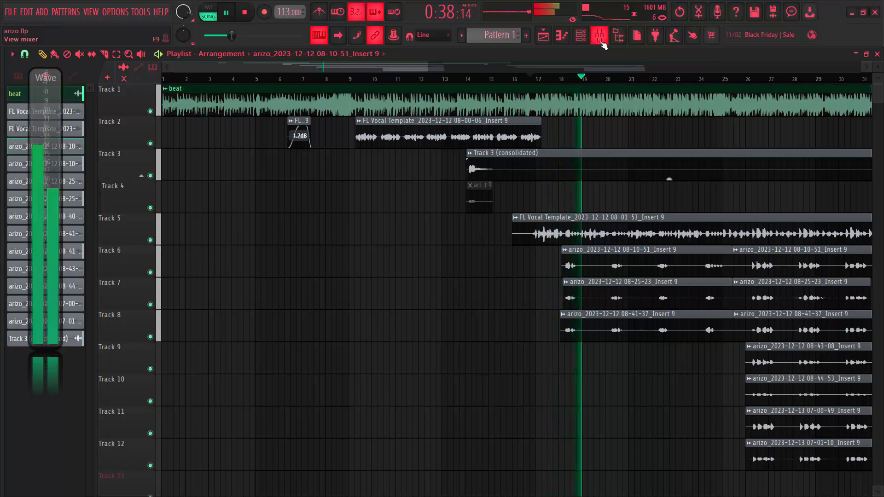
key(space)
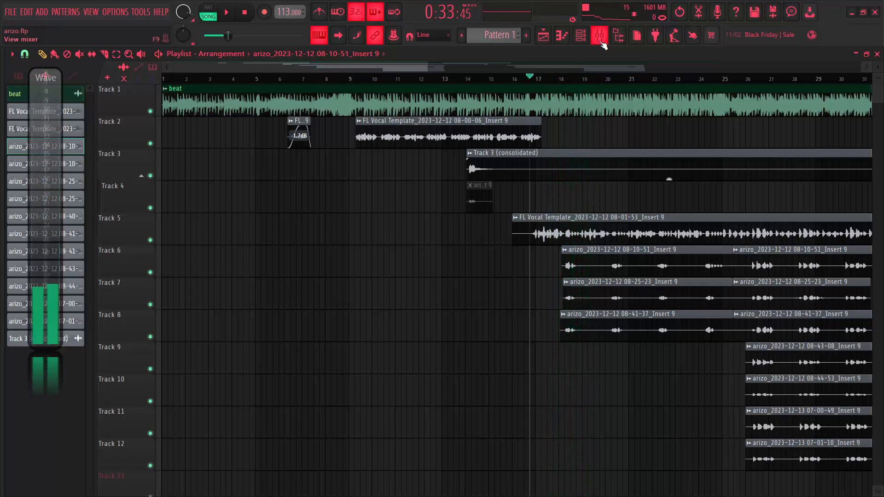
Enable Gain, Equalization, Comp, Saturation and Dynamic Equalization on the Lead Vox mixer track
click(600, 39)
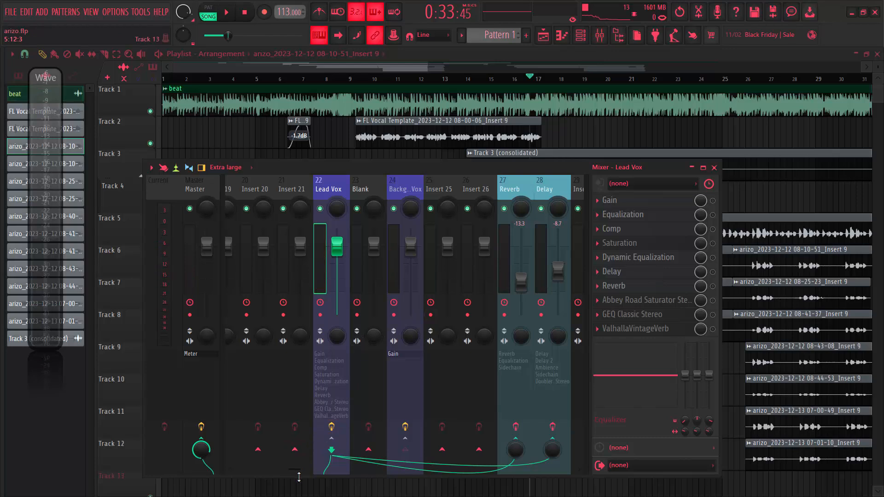
mouse_move(299, 473)
mouse_down()
mouse_move(280, 469)
mouse_move(290, 467)
mouse_up()
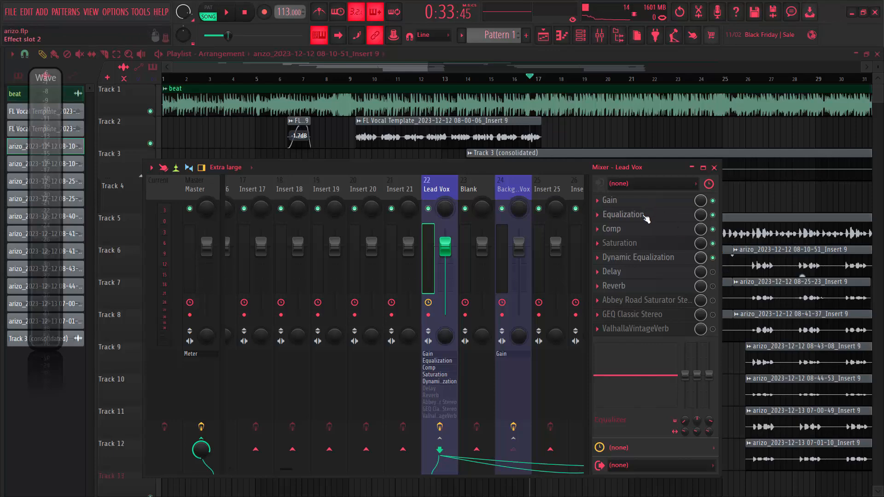
Examine the Lead Vox Equalization, Comp, Saturation and Dynamic Equalization settings and listen to the vocals through them
click(626, 215)
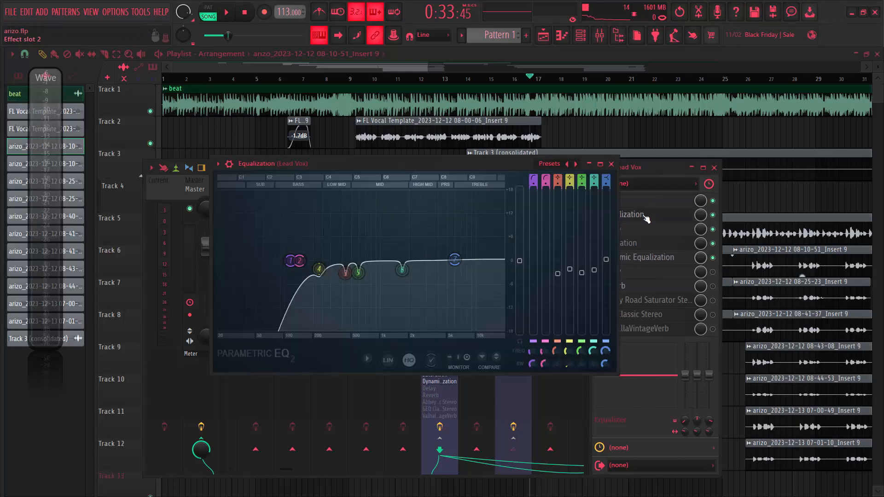
click(611, 164)
click(617, 229)
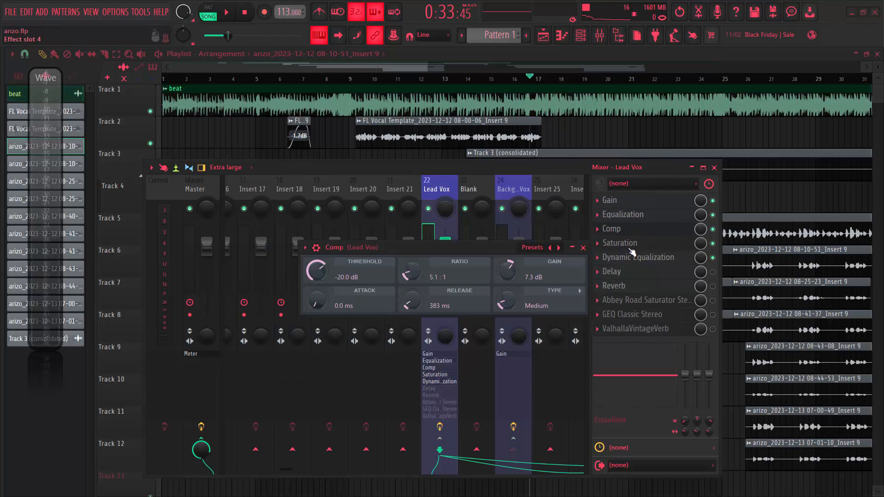
click(630, 248)
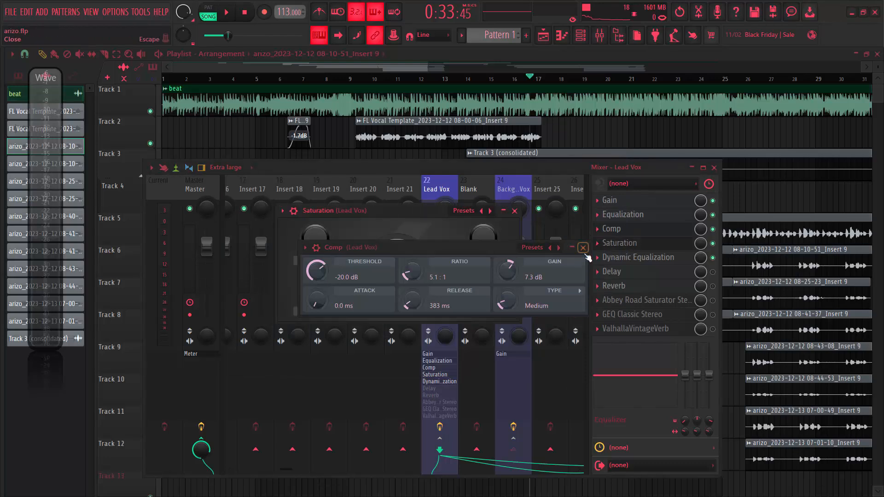
click(582, 249)
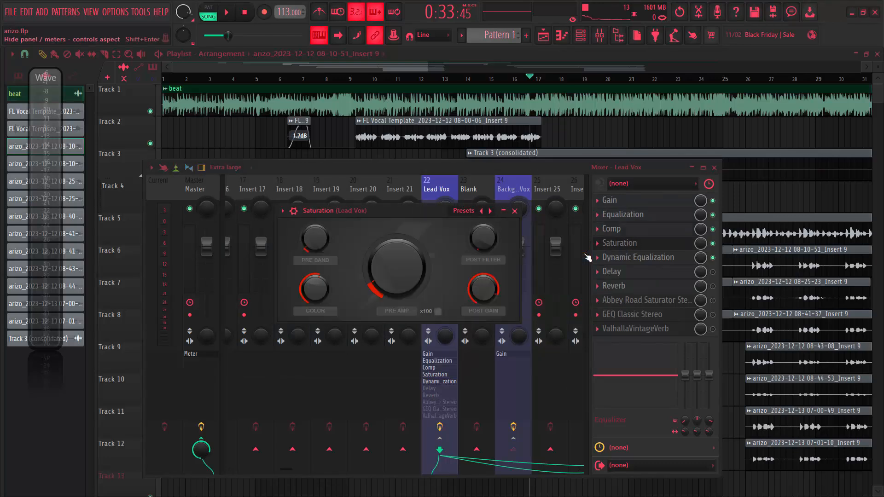
click(514, 211)
click(622, 258)
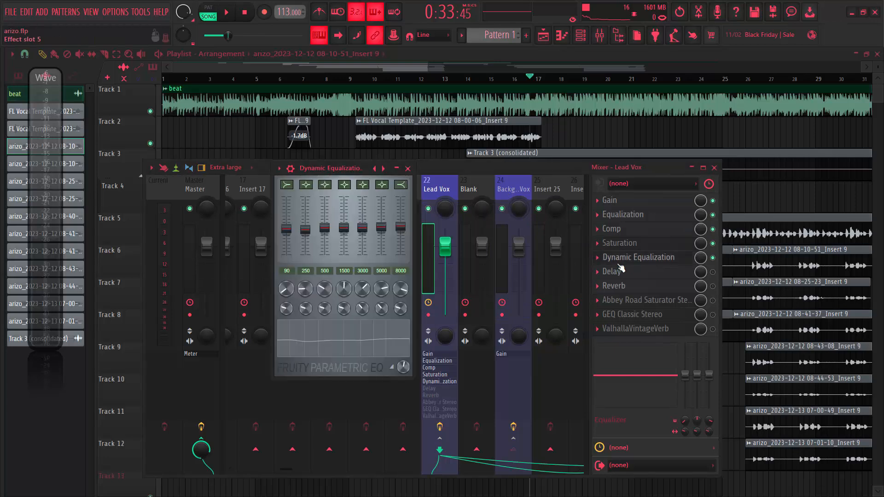
click(407, 169)
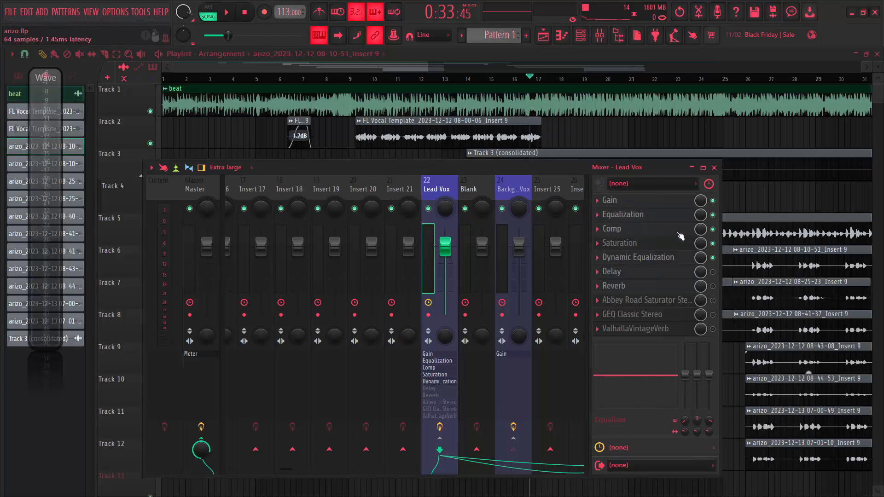
key(space)
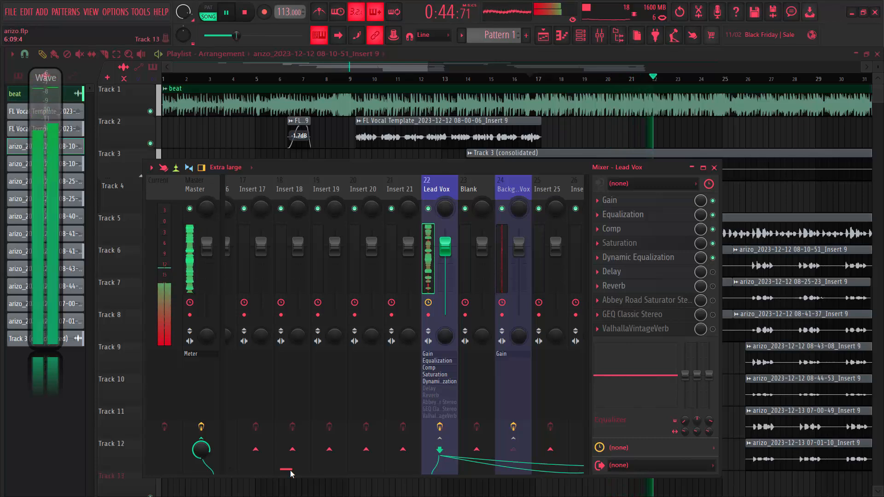
key(space)
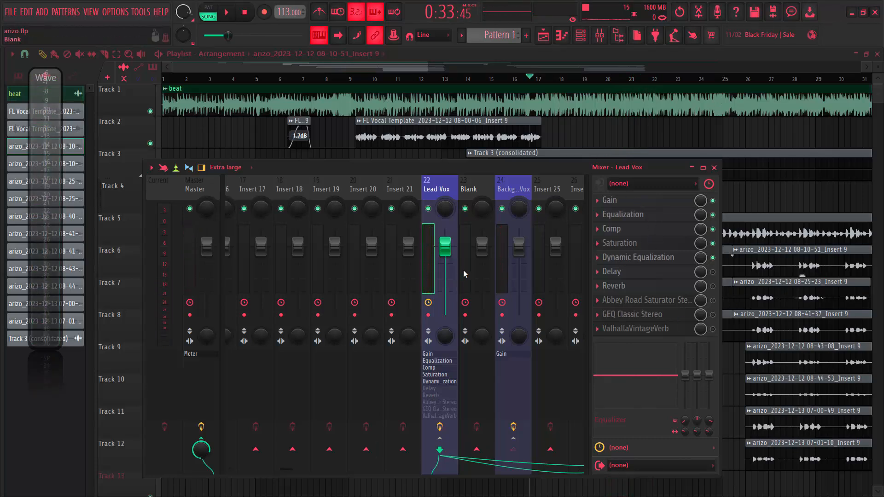
Enable only Auto-Tune 8.1 in the effect chain of the vocals mixer track
drag(283, 471, 232, 471)
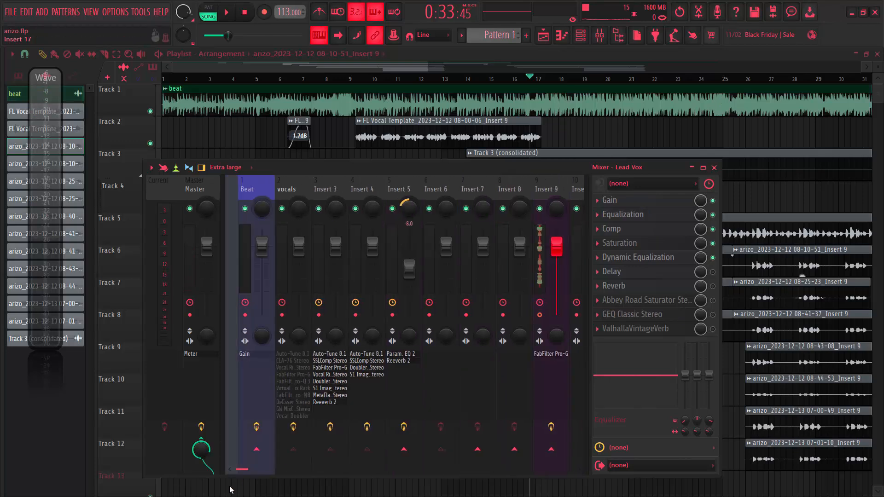
click(278, 186)
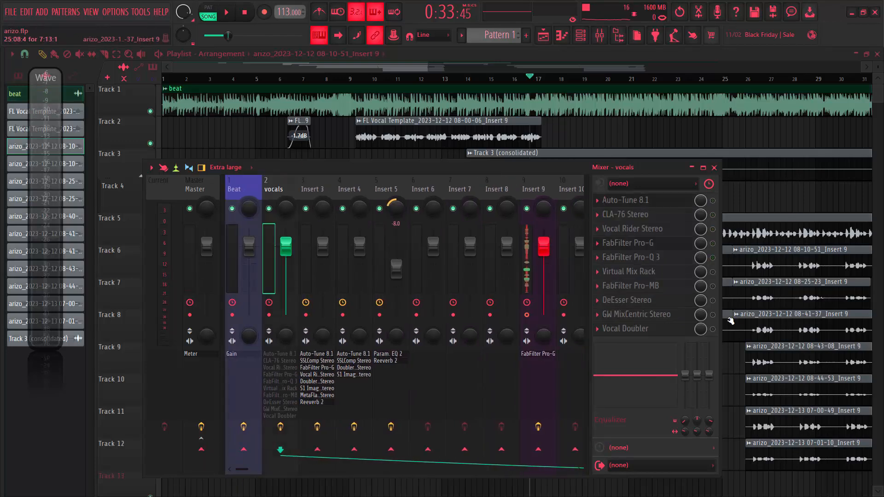
drag(714, 330, 713, 301)
drag(713, 330, 716, 205)
click(713, 201)
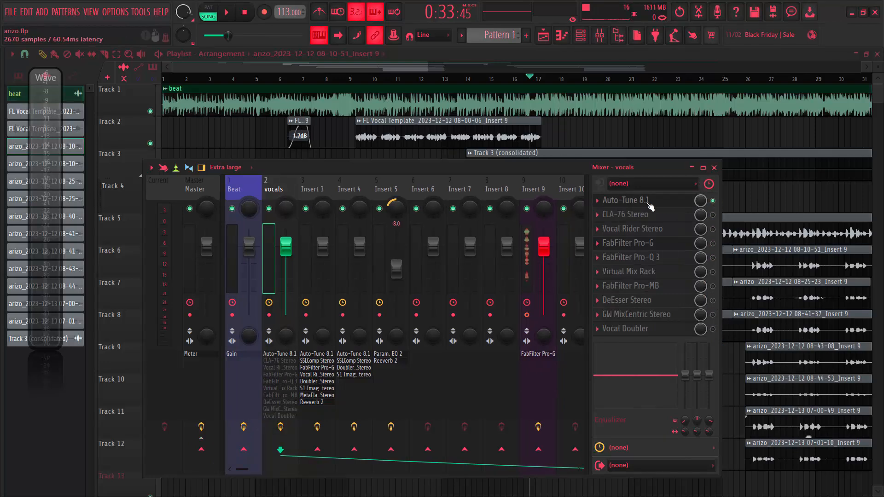
Examine the scale and input type options of Auto-Tune 8.1 on the vocals track and play the tuned vocals
click(640, 201)
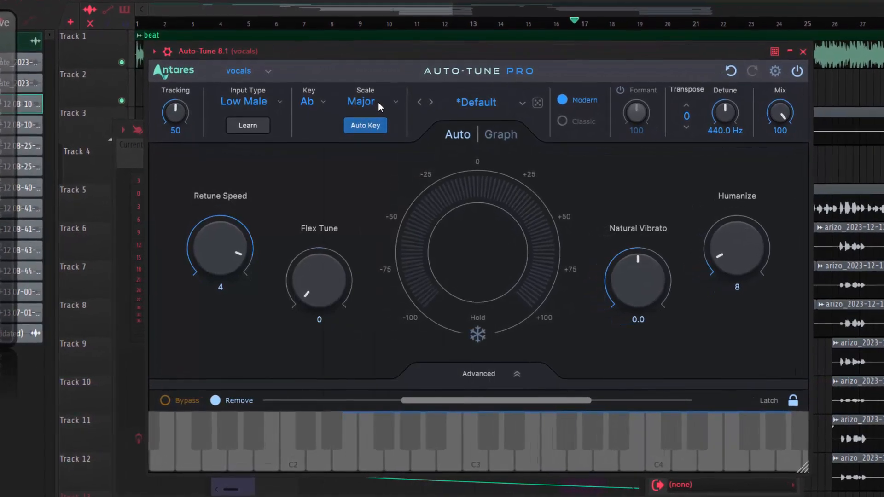
click(375, 105)
click(383, 109)
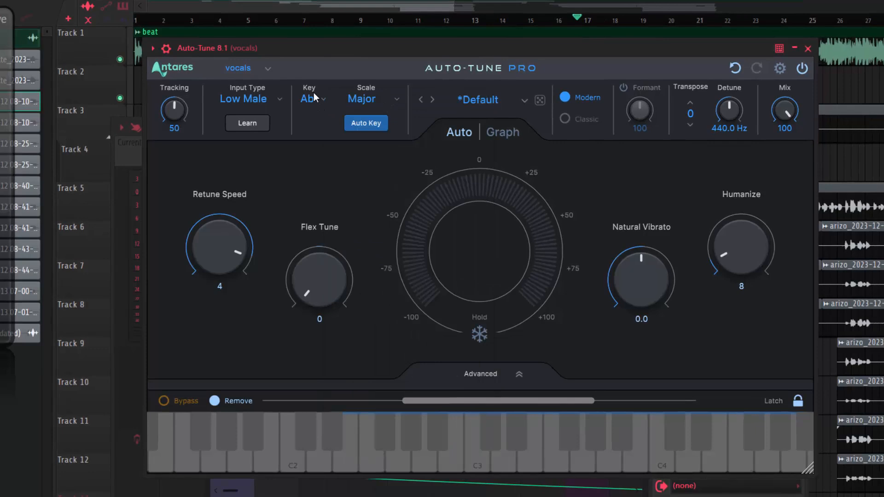
click(261, 101)
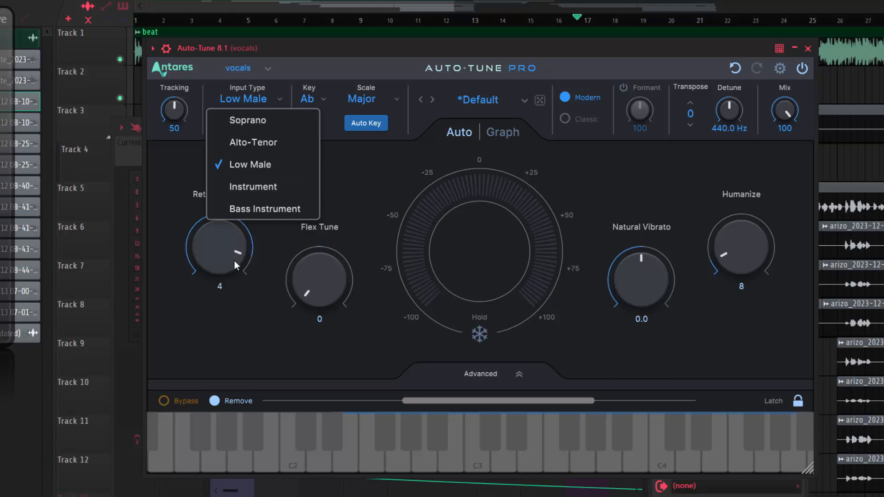
click(259, 272)
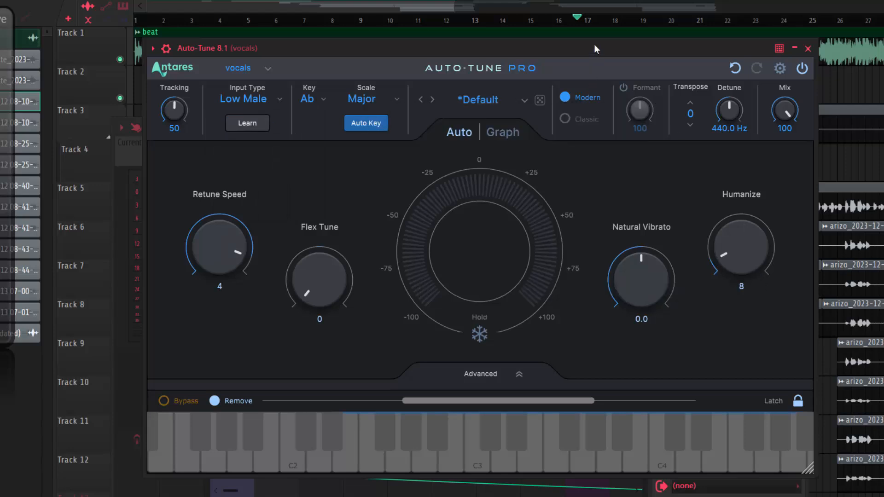
key(space)
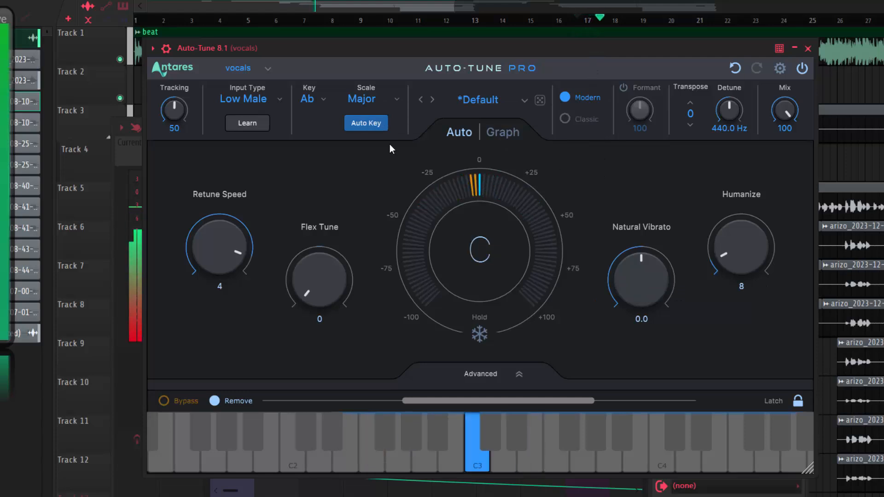
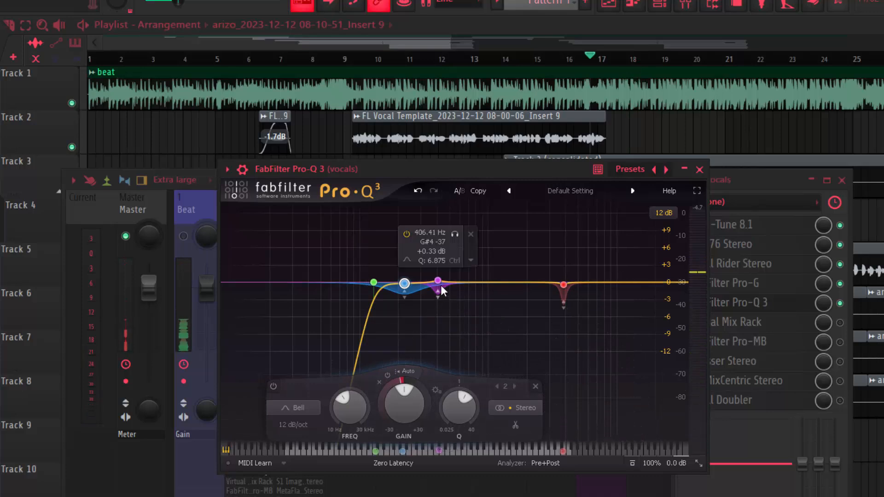
Solo the 406 Hz band of the vocals Pro-Q 3 equalizer during playback, then end the solo
click(440, 284)
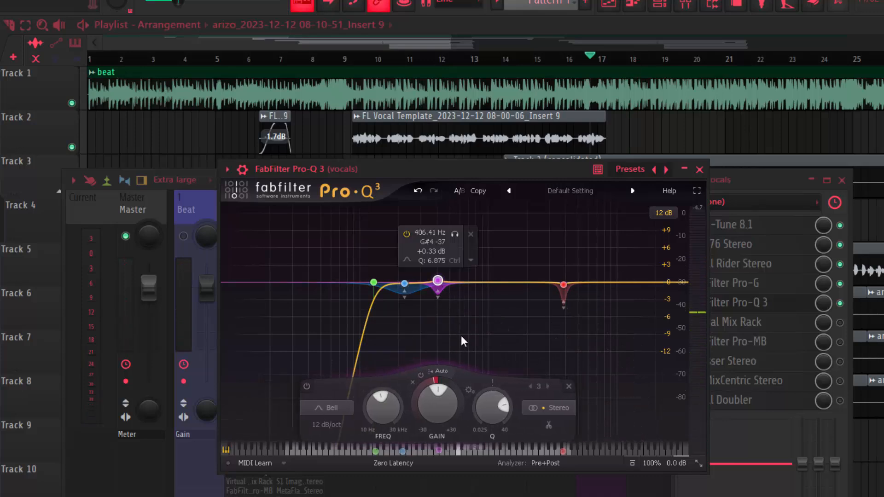
click(455, 234)
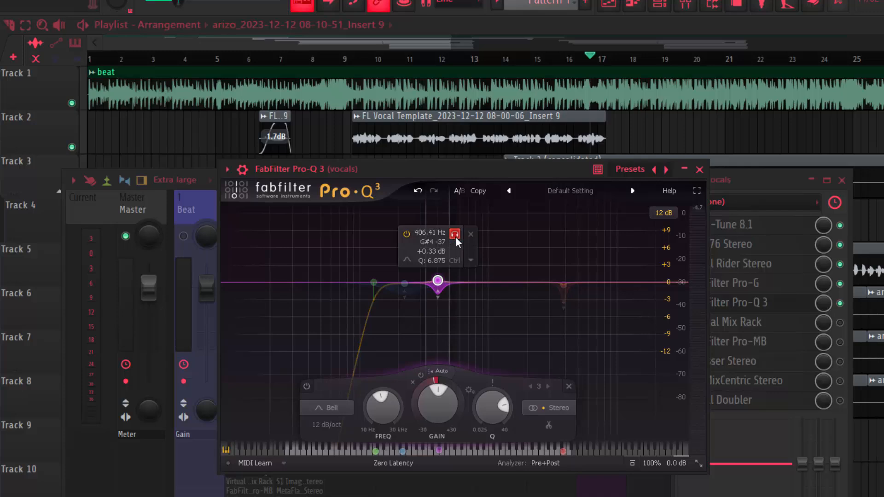
key(space)
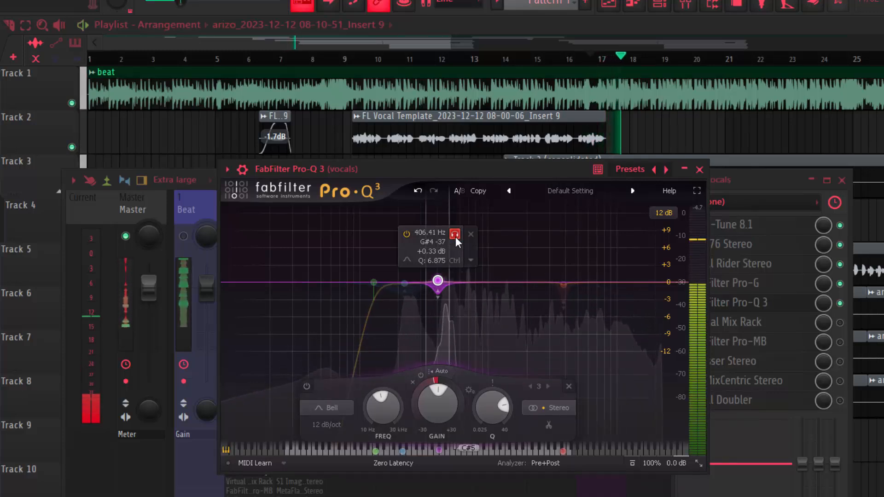
click(455, 235)
key(space)
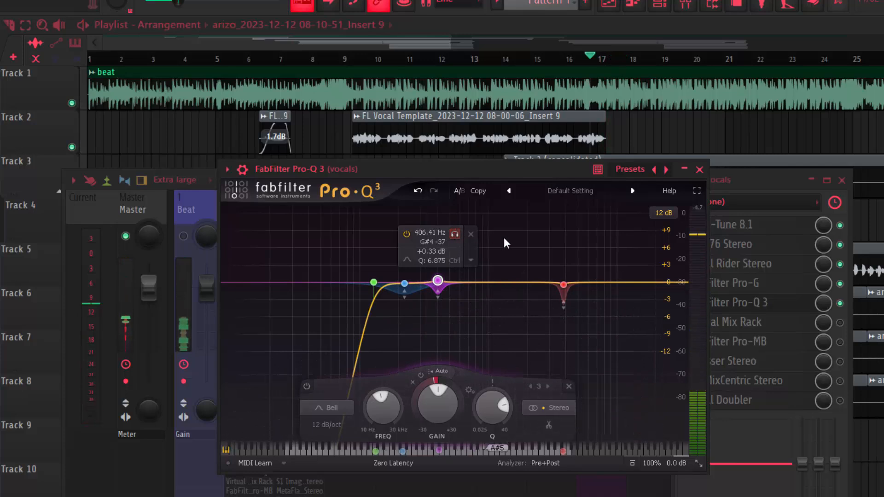
Listen to the 3864 Hz band of the vocals Pro-Q 3 equalizer in solo, then restore the full signal
click(565, 285)
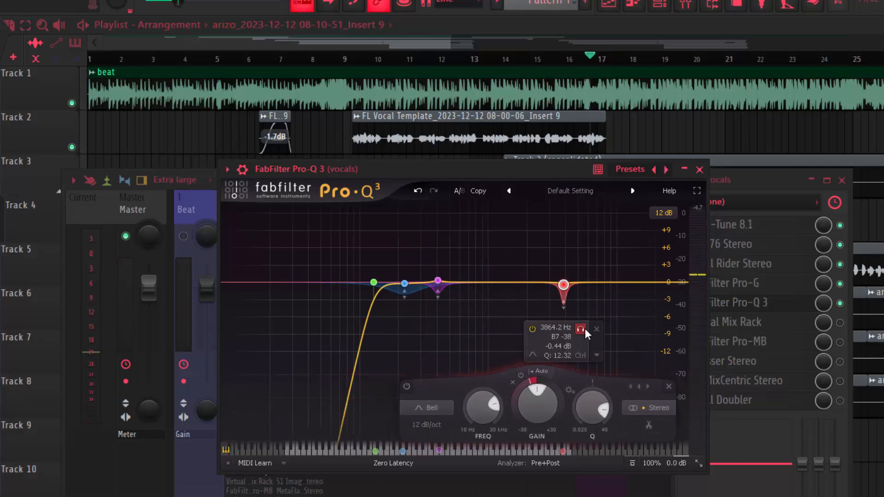
click(583, 329)
key(space)
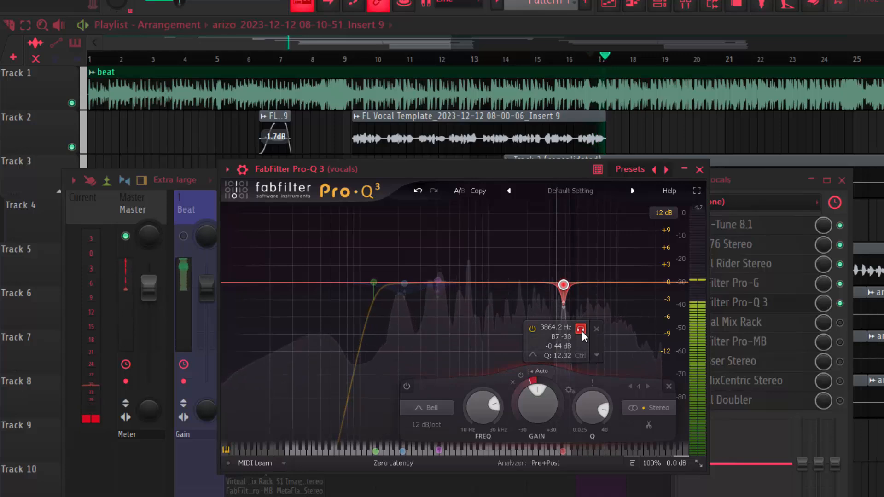
click(581, 332)
key(space)
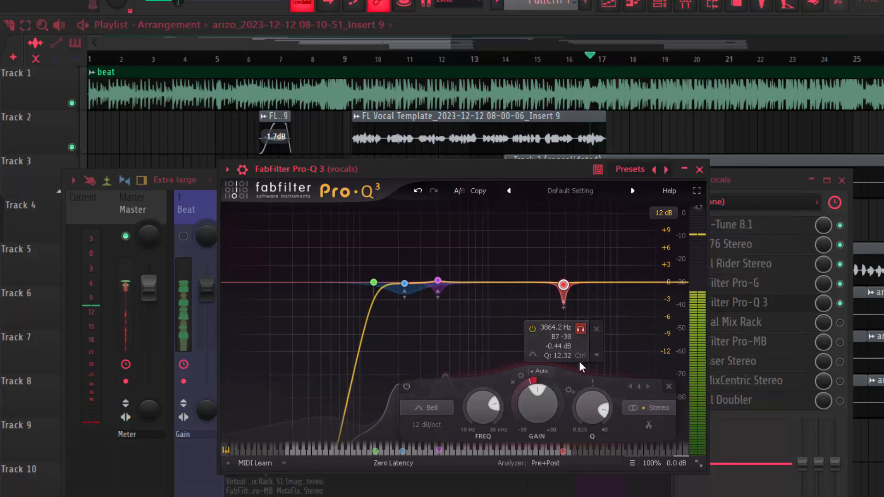
Play the equalized vocals, then close Pro-Q 3 and enable Virtual Mix Rack in the vocals effect chain
key(space)
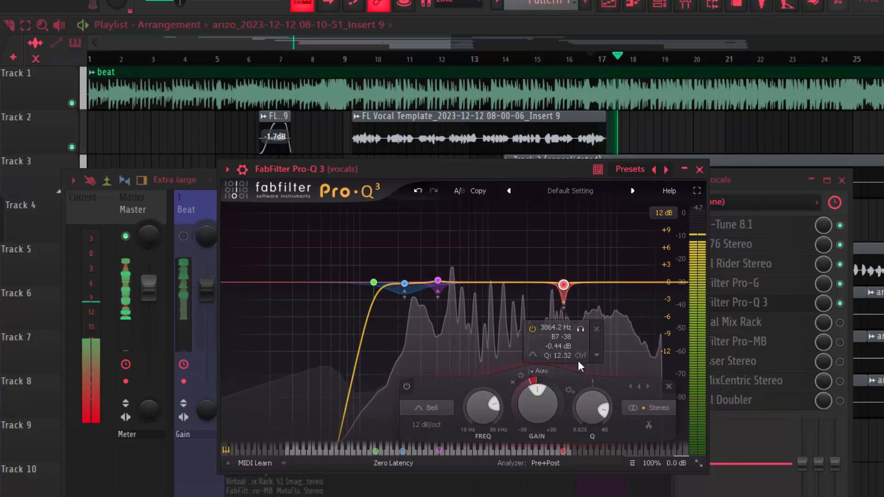
key(space)
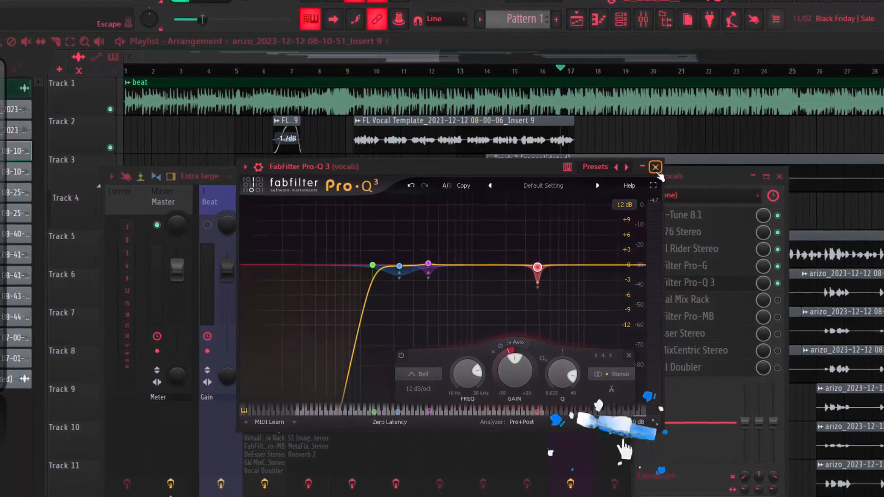
click(656, 167)
click(773, 298)
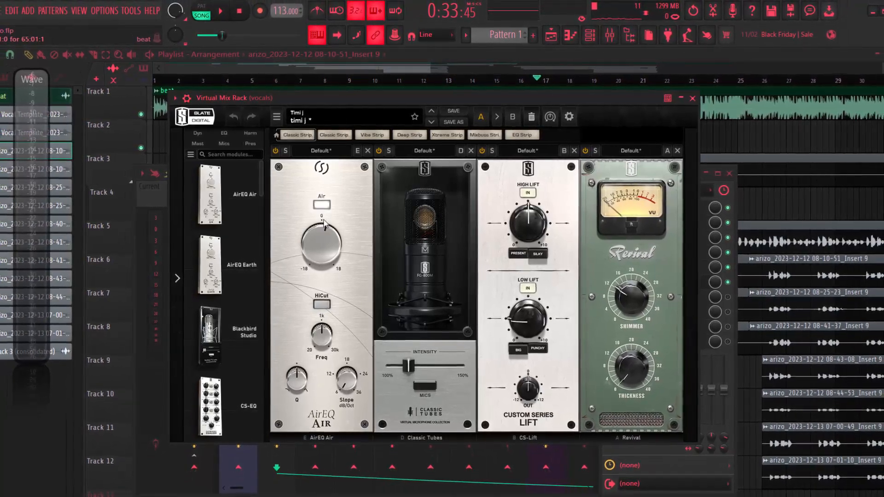
Open the microphone model list of the Classic Tubes module in Virtual Mix Rack and look through the models
mouse_move(318, 238)
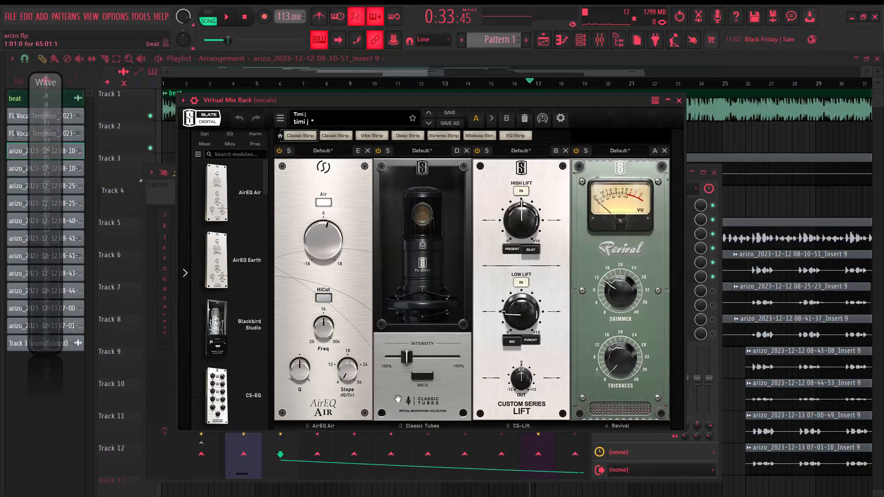
click(432, 382)
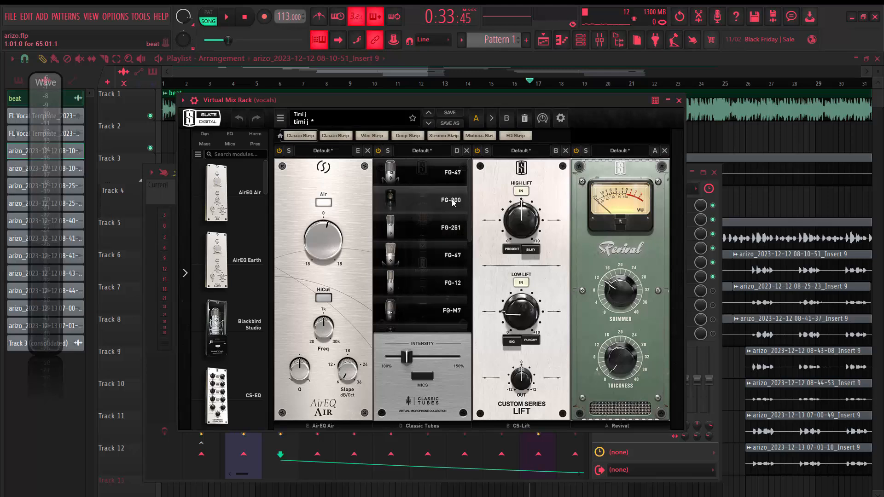
drag(471, 219, 458, 174)
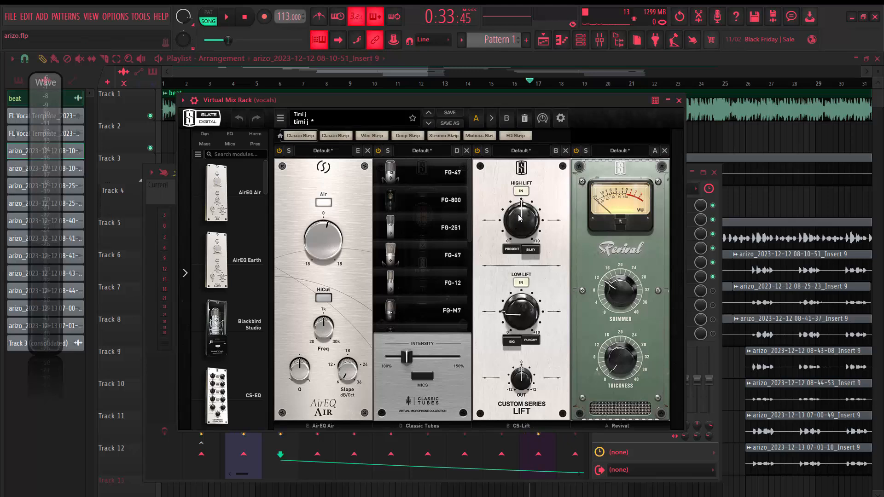
Sweep the High Lift of the Custom Series Lift module during vocal playback and settle it at about 5.07
drag(518, 214, 518, 213)
key(space)
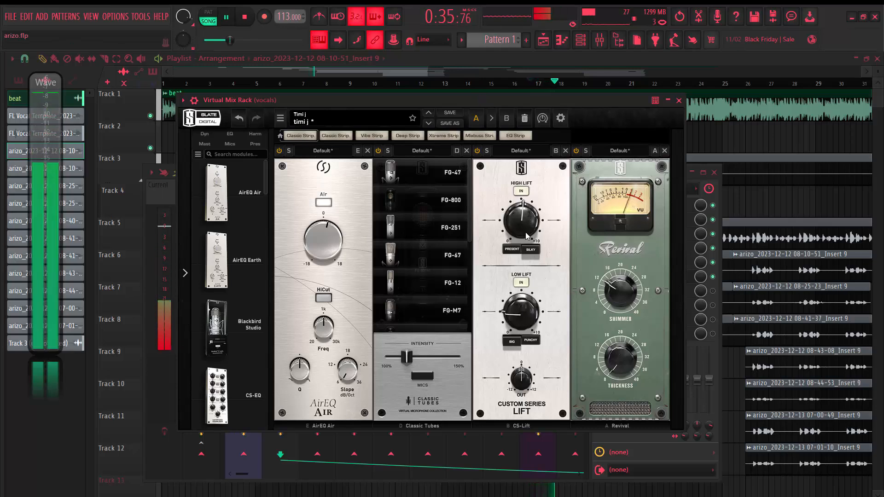
drag(521, 220, 506, 176)
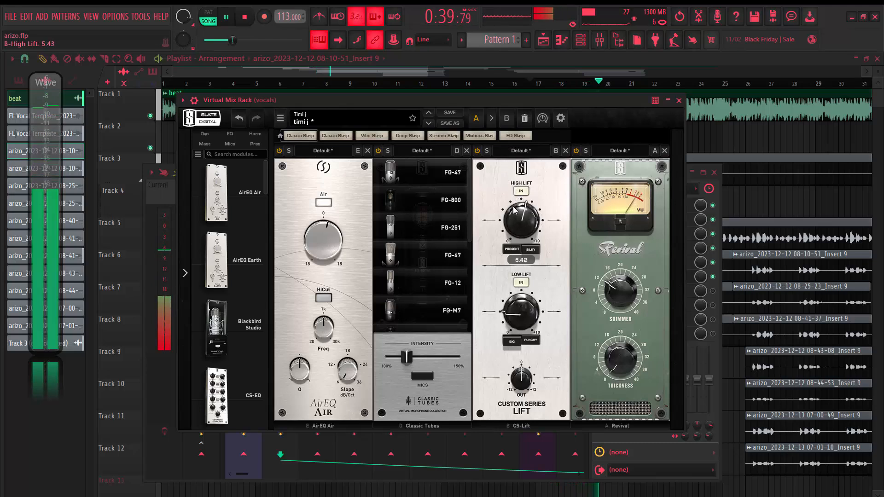
drag(513, 176, 515, 213)
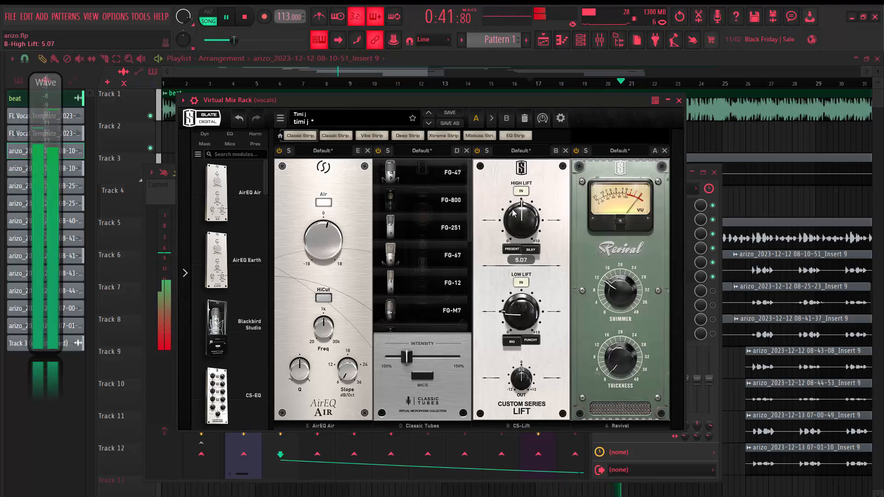
key(space)
Compare the vocals with Virtual Mix Rack bypassed and enabled during playback, leaving it enabled
click(195, 101)
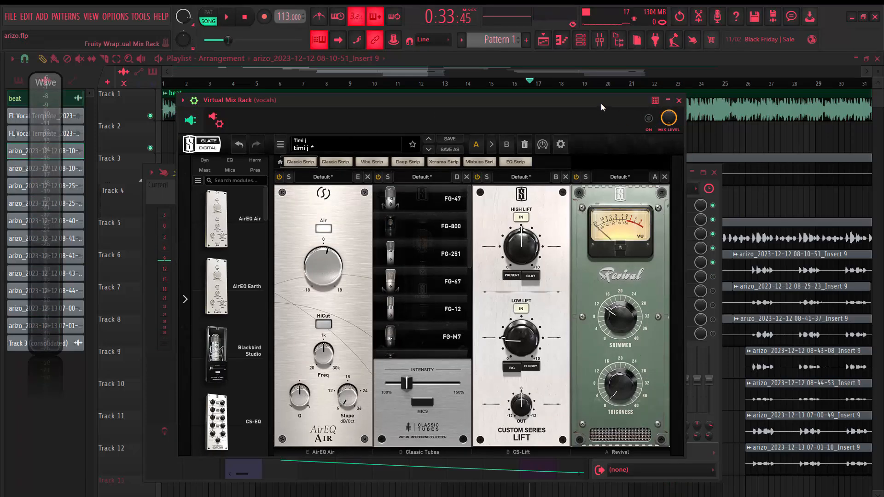
key(space)
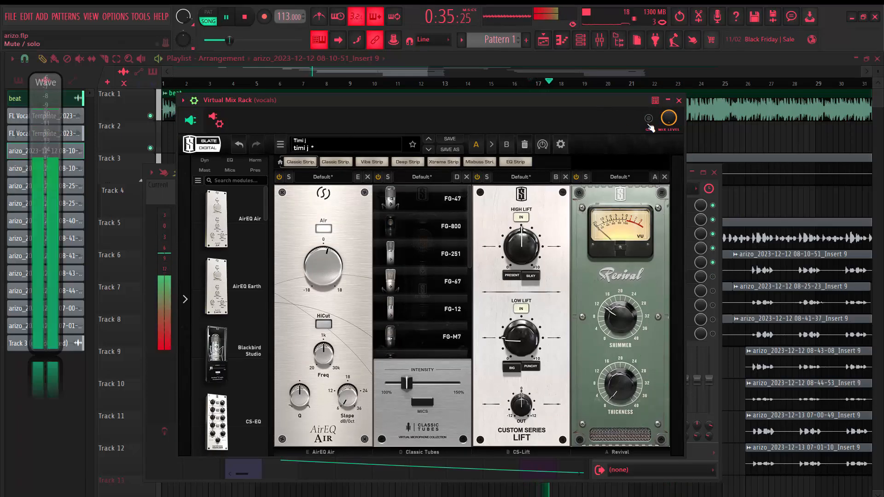
key(space)
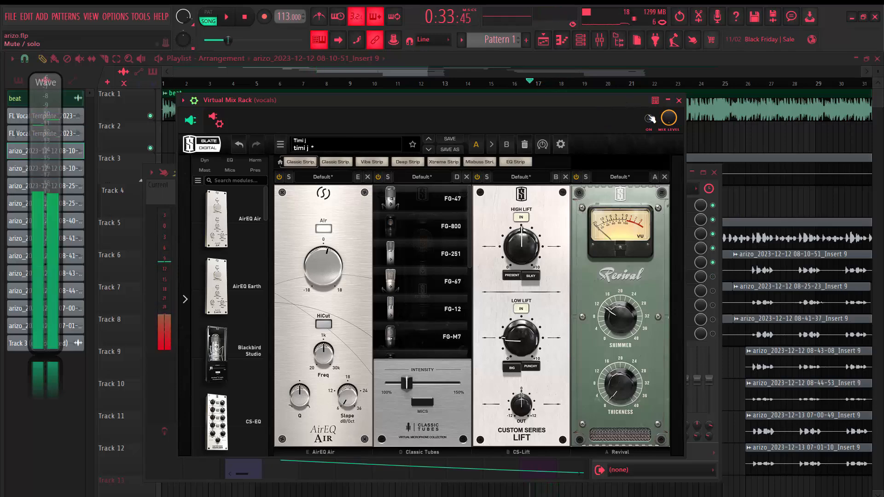
key(space)
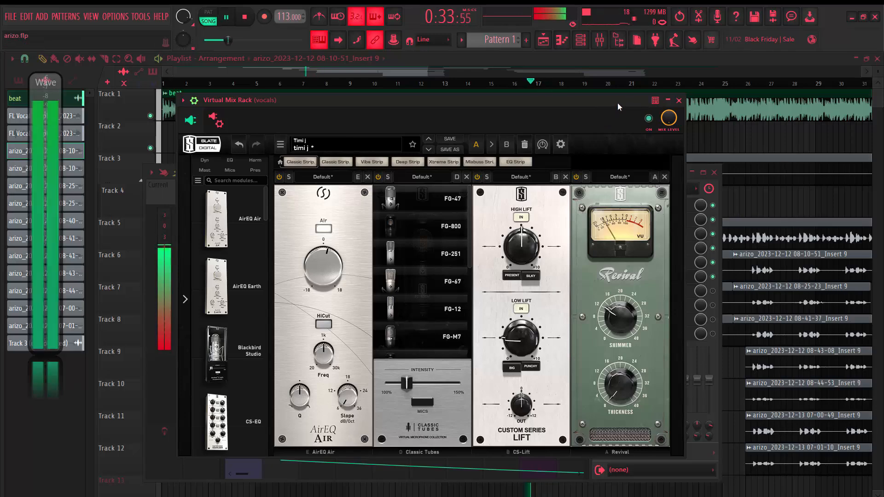
Close Virtual Mix Rack and unmute the Beat mixer track to hear the vocals together with the beat
click(680, 100)
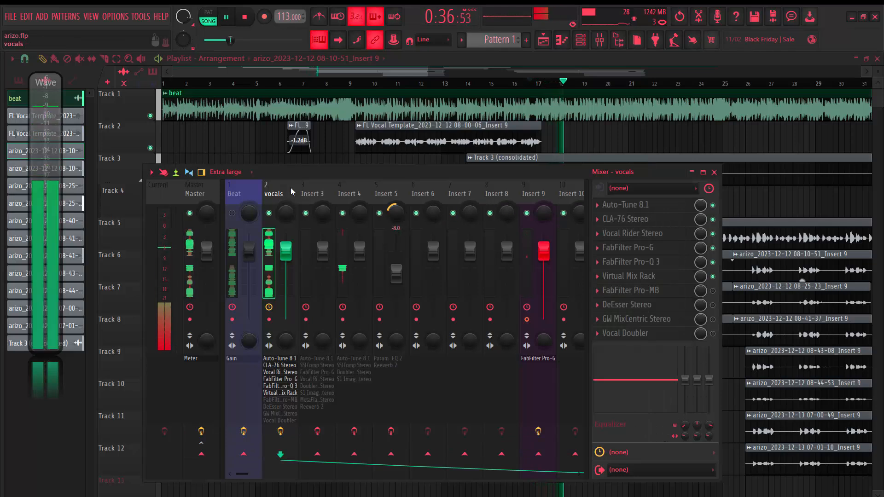
click(232, 214)
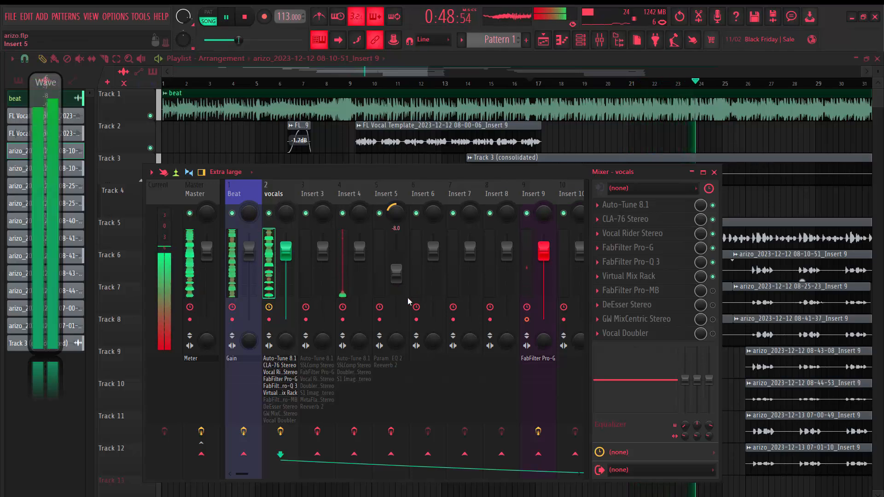
key(space)
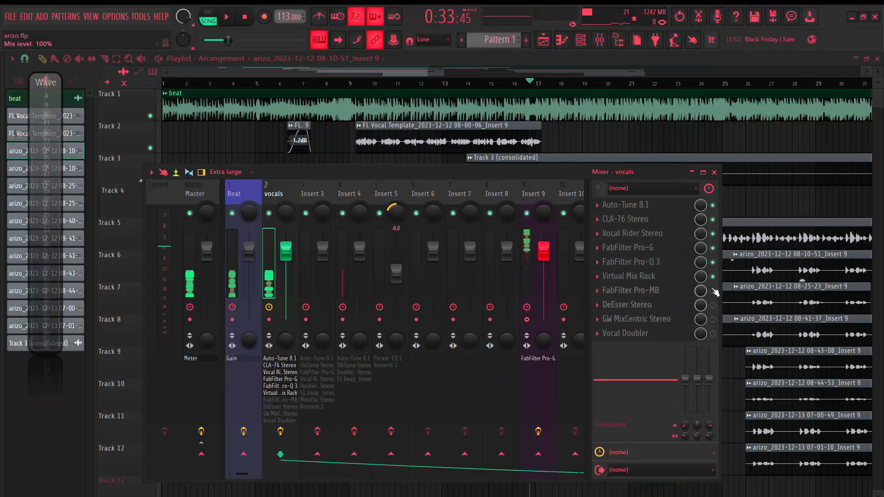
Enable FabFilter Pro-MB on the vocals track and open it with its wrapper settings hidden
click(642, 294)
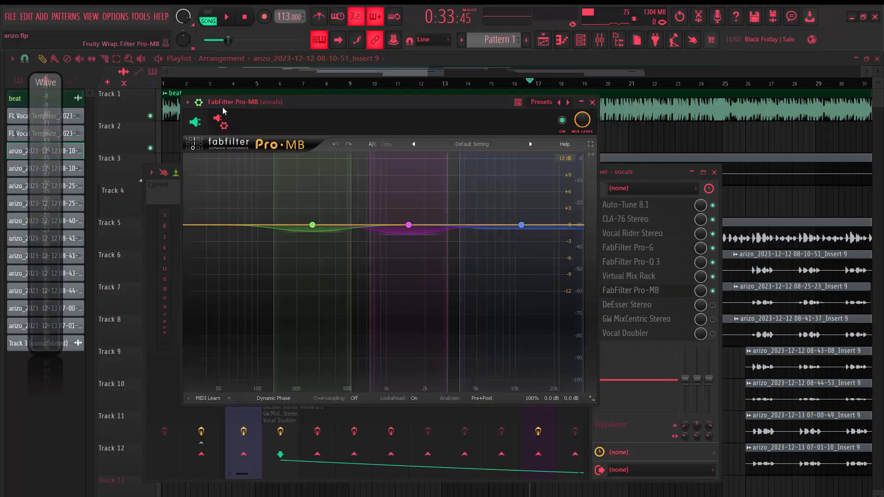
click(198, 103)
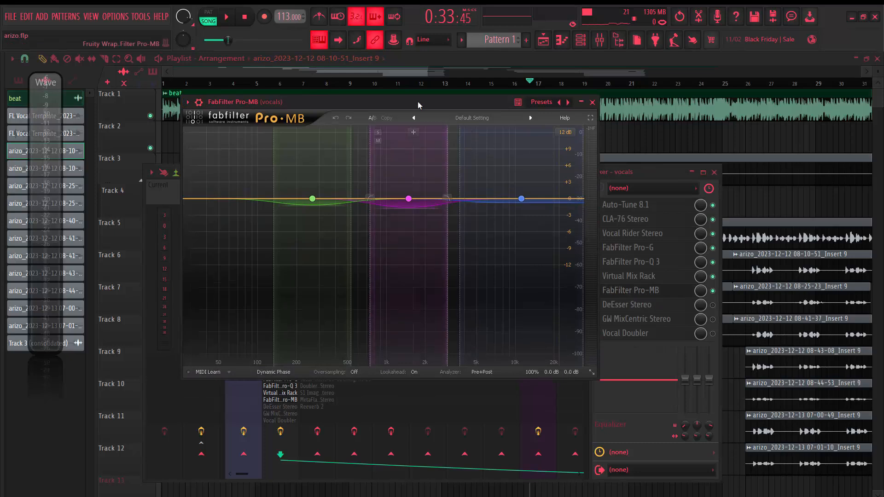
drag(418, 102, 422, 114)
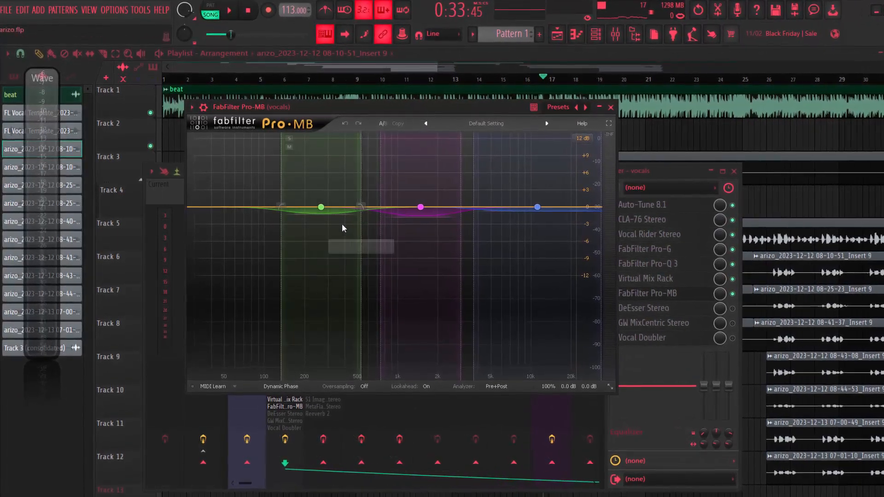
Solo the middle 1485.9 Hz band of Pro-MB for playback, clear the solo and examine the band's threshold and range
click(422, 208)
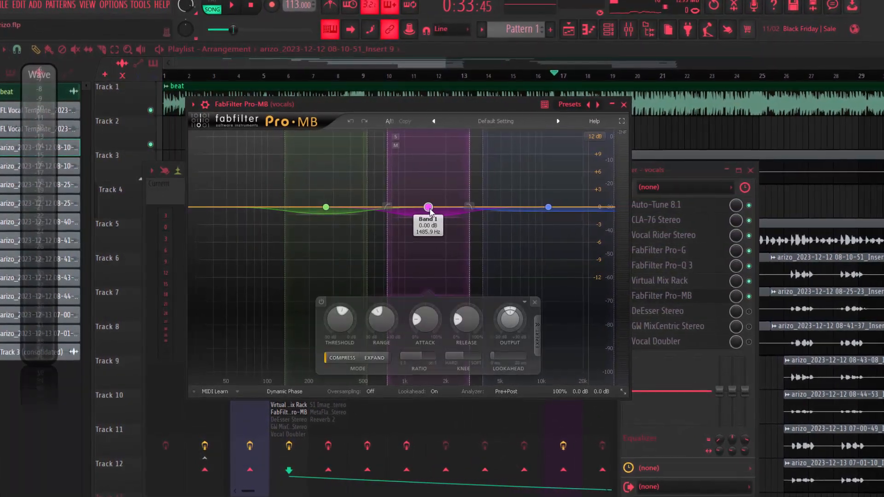
click(402, 135)
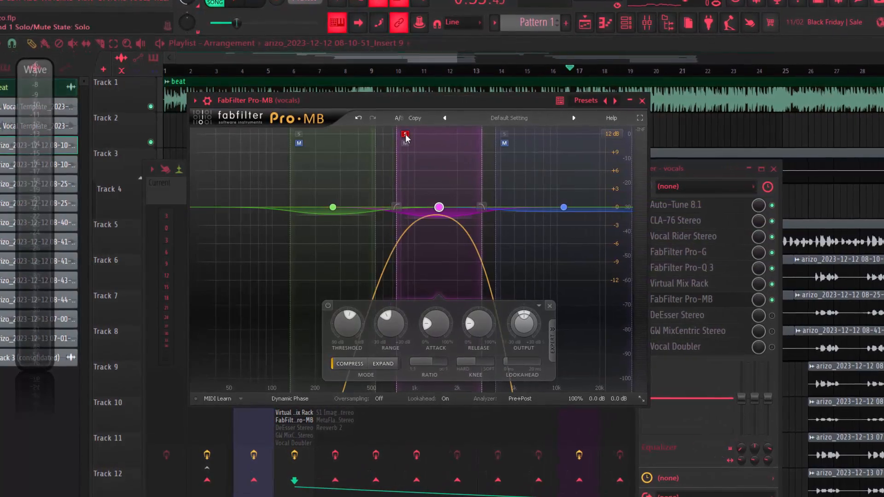
key(space)
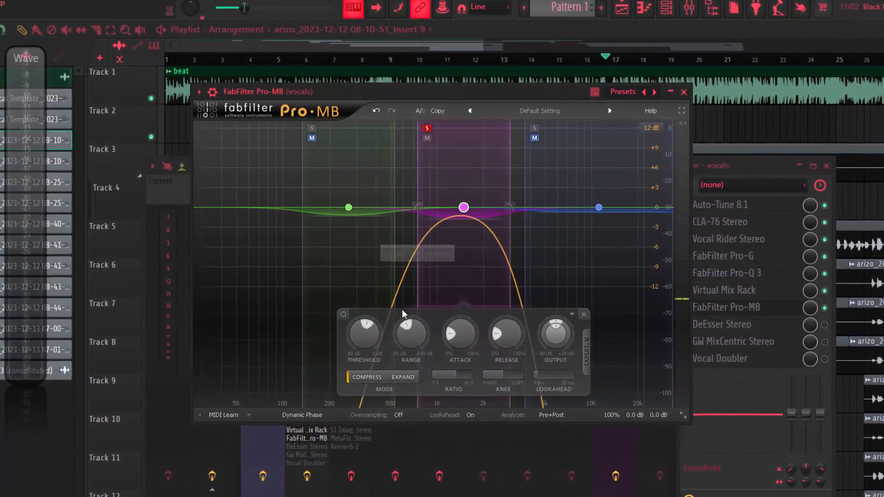
click(428, 127)
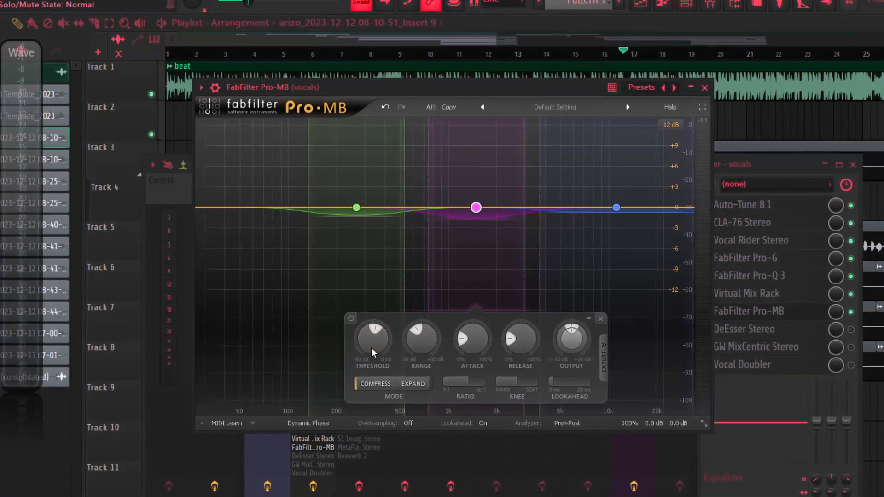
mouse_move(372, 335)
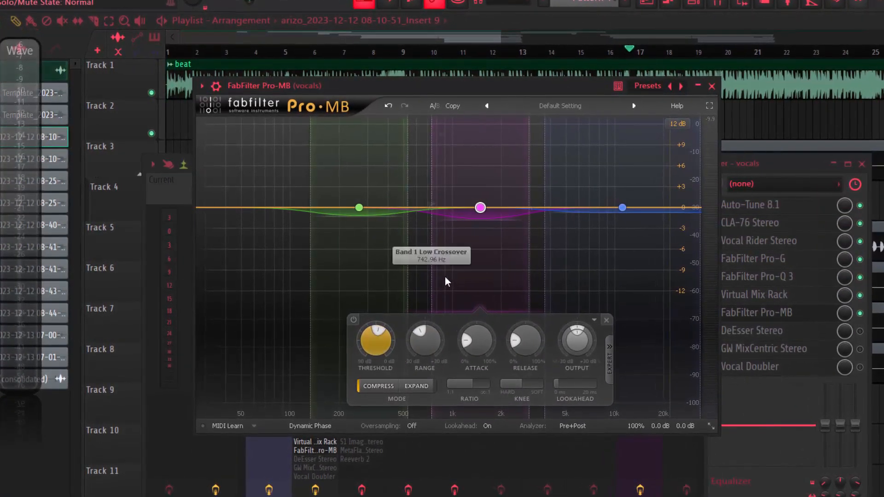
mouse_move(433, 352)
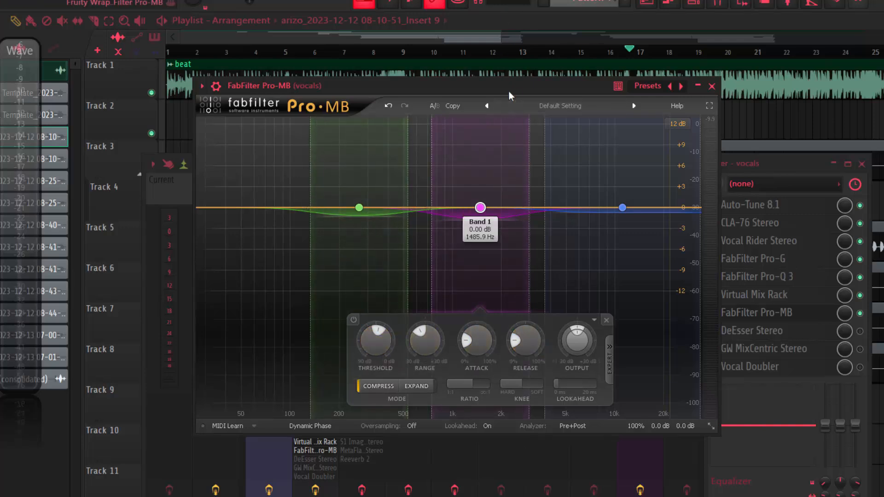
Play the vocals through Pro-MB, then solo the low Band 3 during playback and clear the solo
key(space)
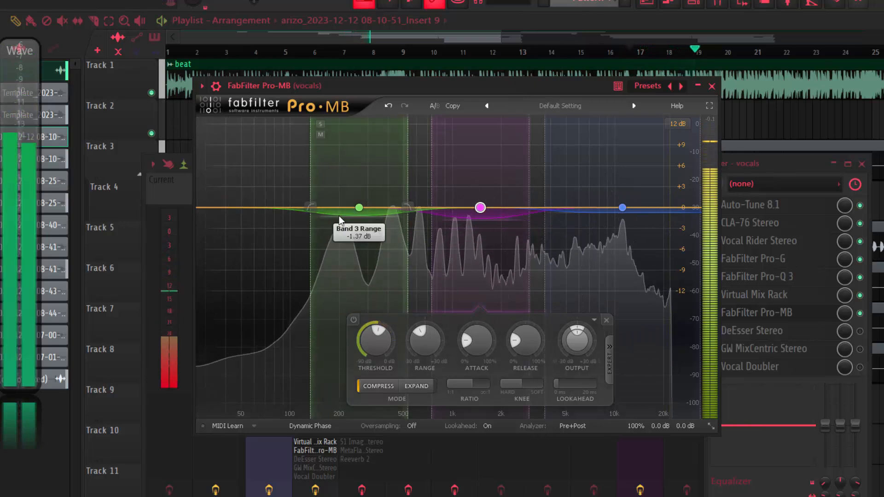
key(space)
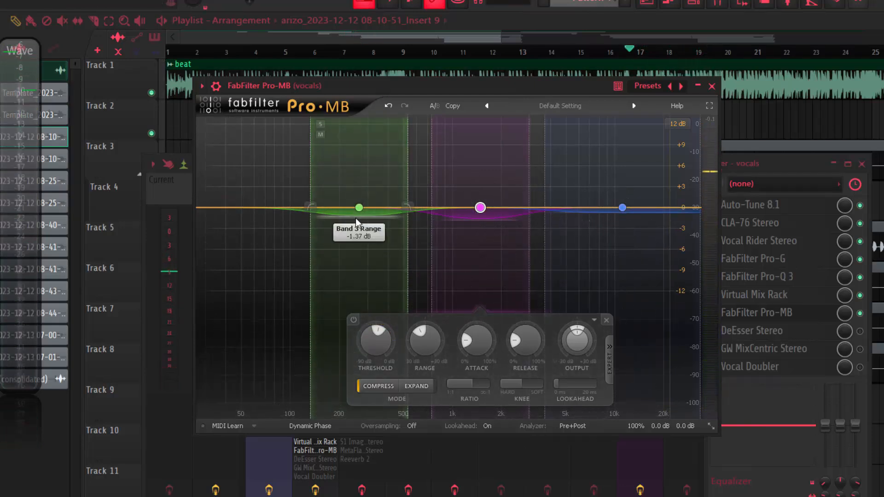
click(320, 124)
key(space)
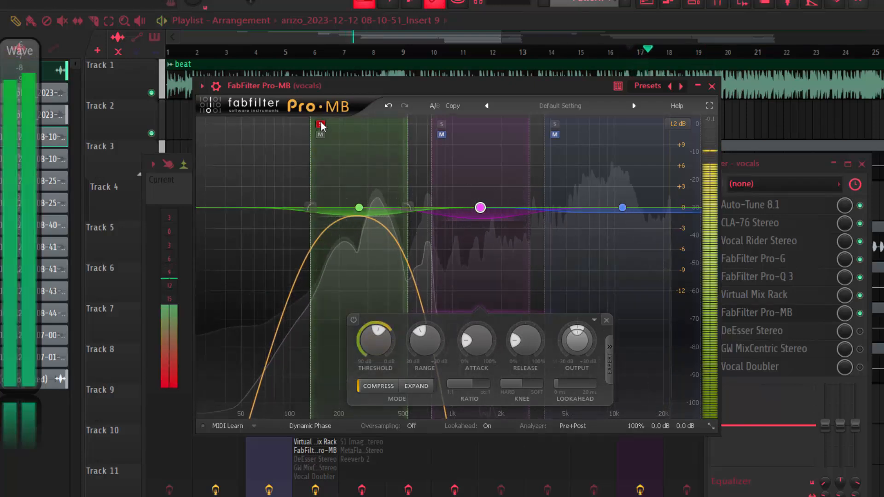
click(320, 125)
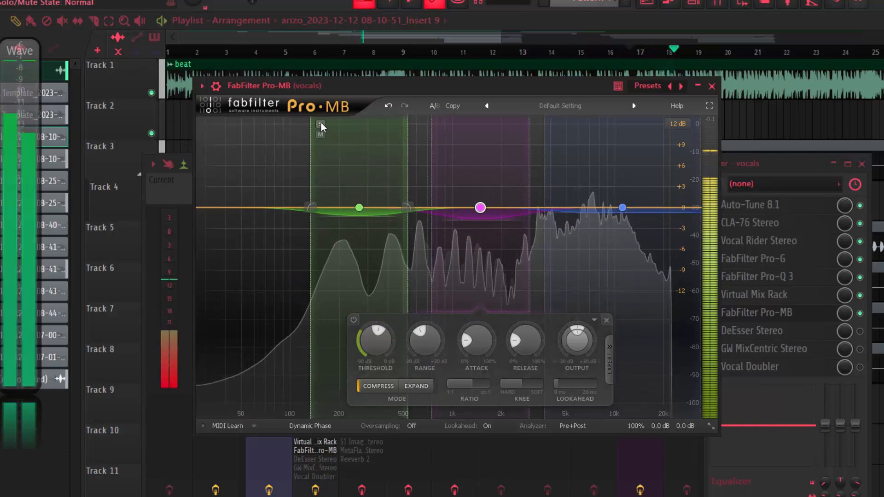
key(space)
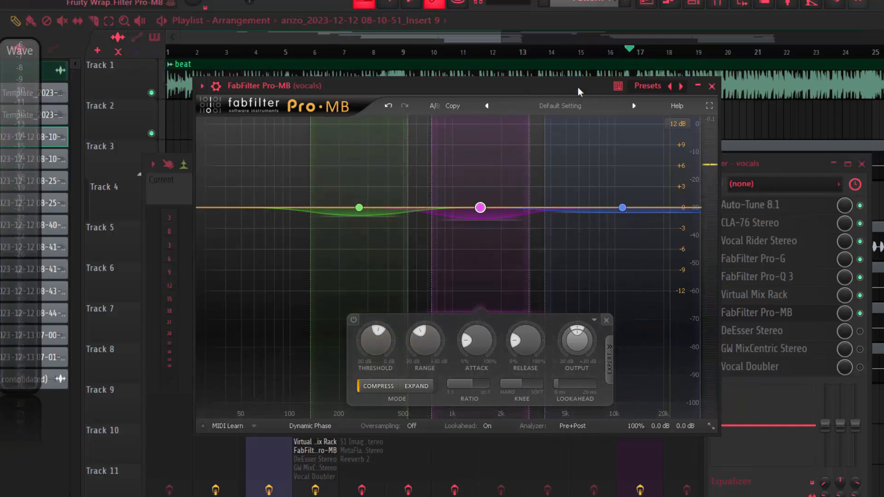
Listen to the high 10536 Hz band of Pro-MB in solo, then clear the solo and play the full signal
click(622, 208)
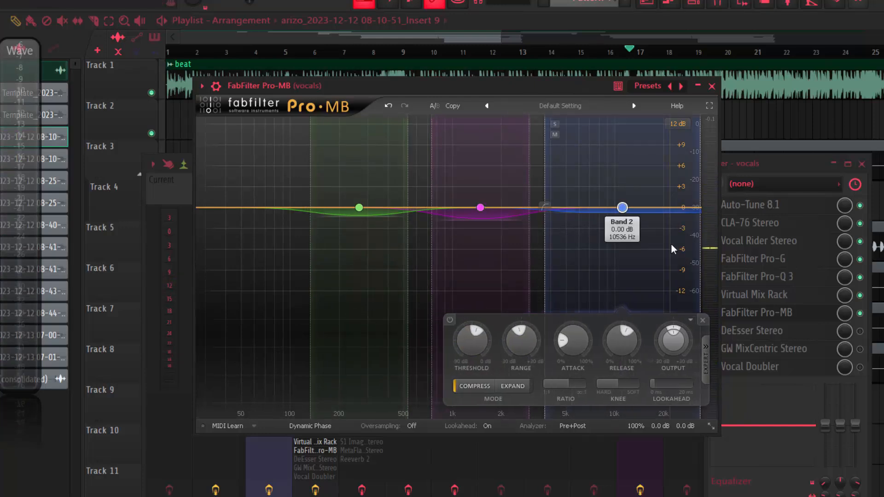
click(555, 124)
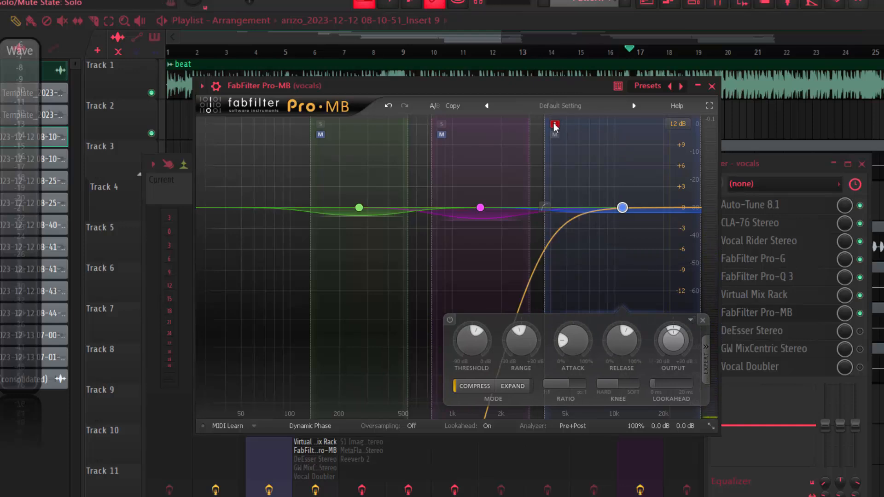
key(space)
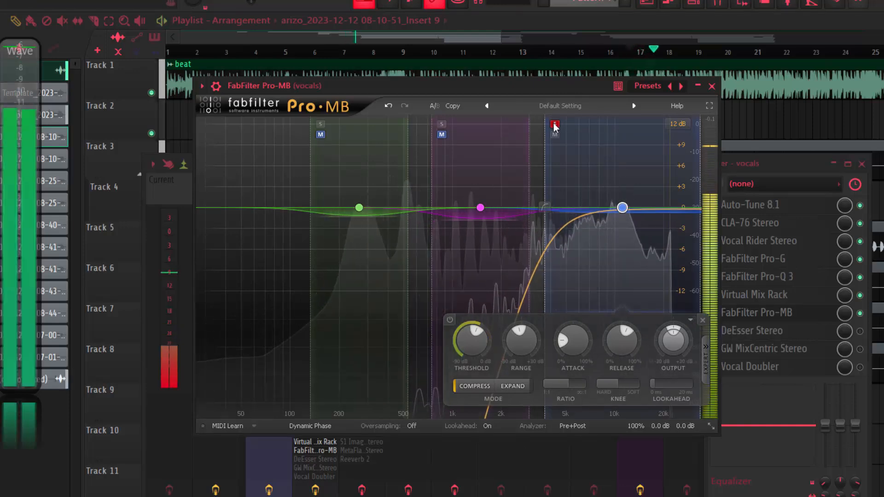
click(555, 124)
key(space)
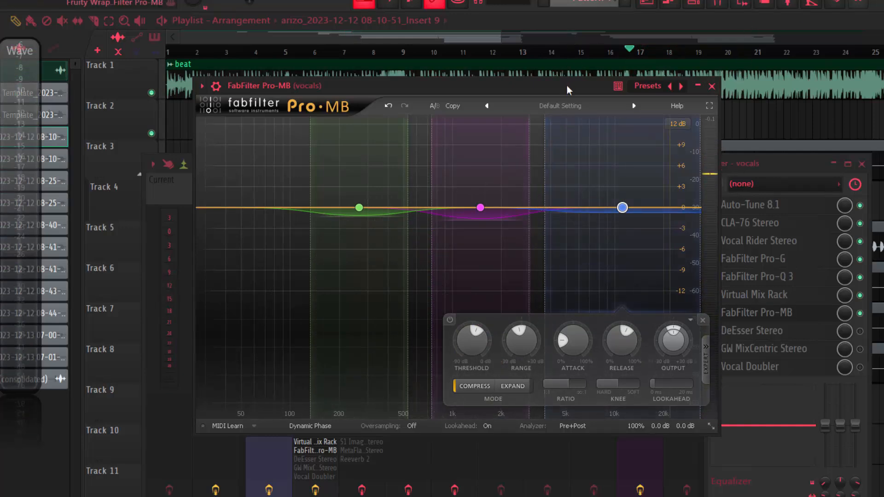
key(space)
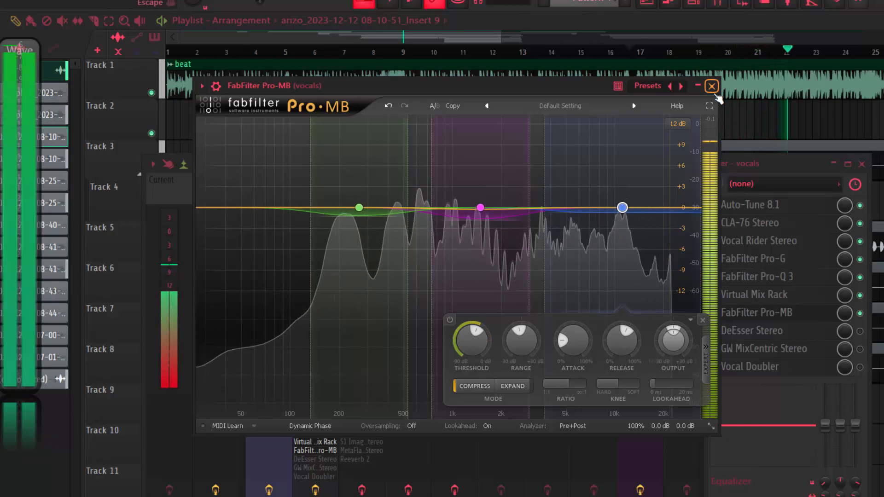
Close Pro-MB and mute the Beat track so only the vocals are heard
click(712, 87)
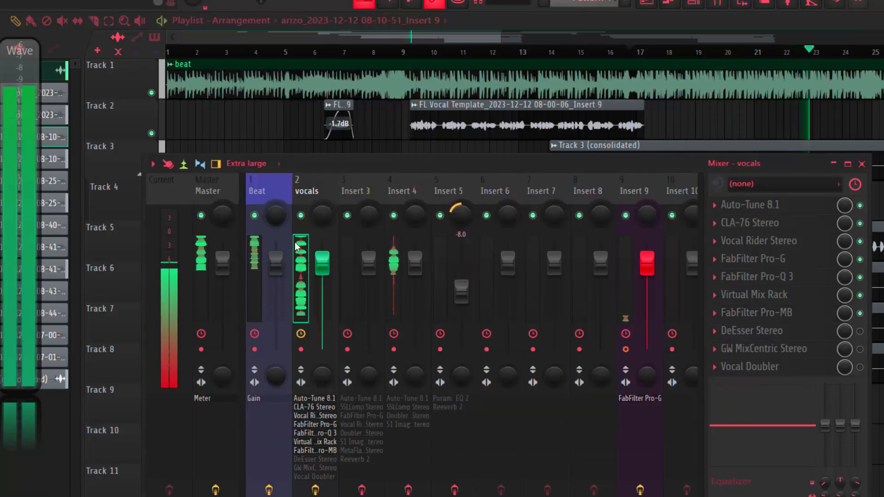
click(254, 215)
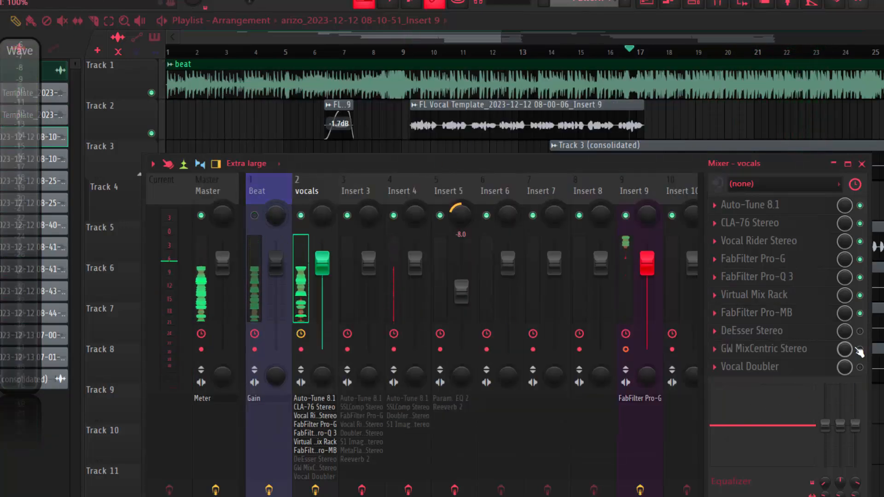
Enable the DeEsser Stereo on the vocals track and play the vocals through it with its window open
click(816, 349)
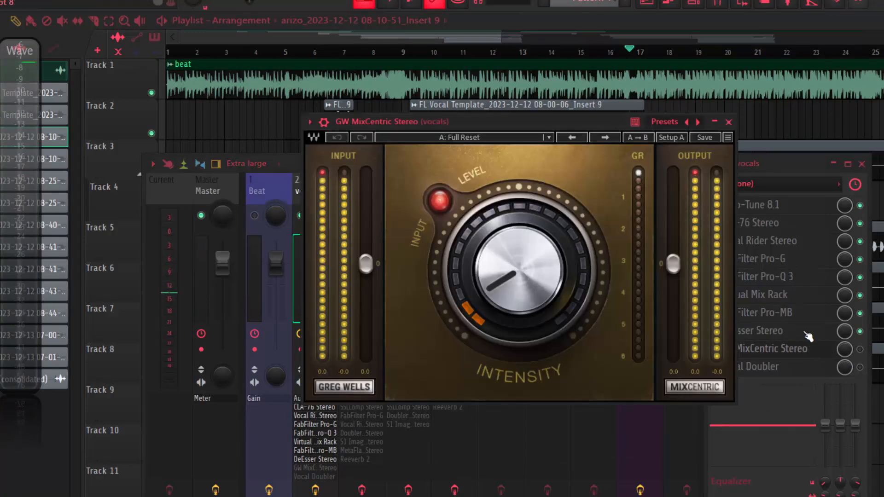
click(806, 332)
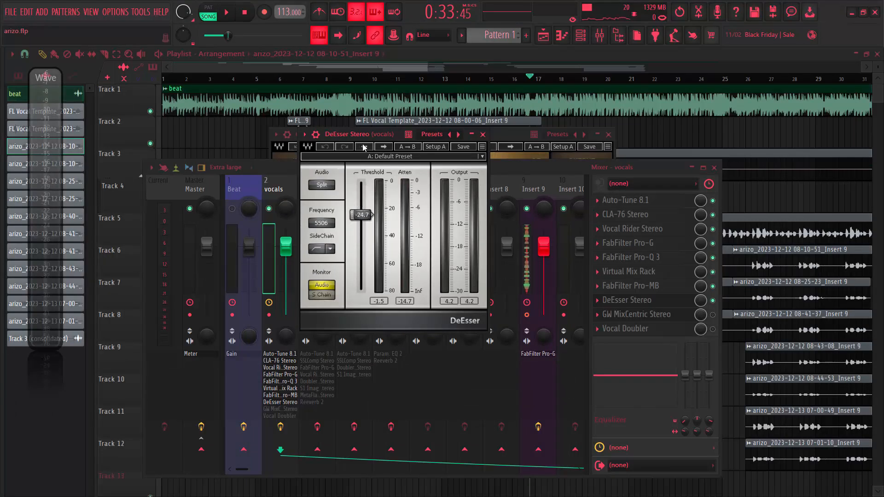
key(space)
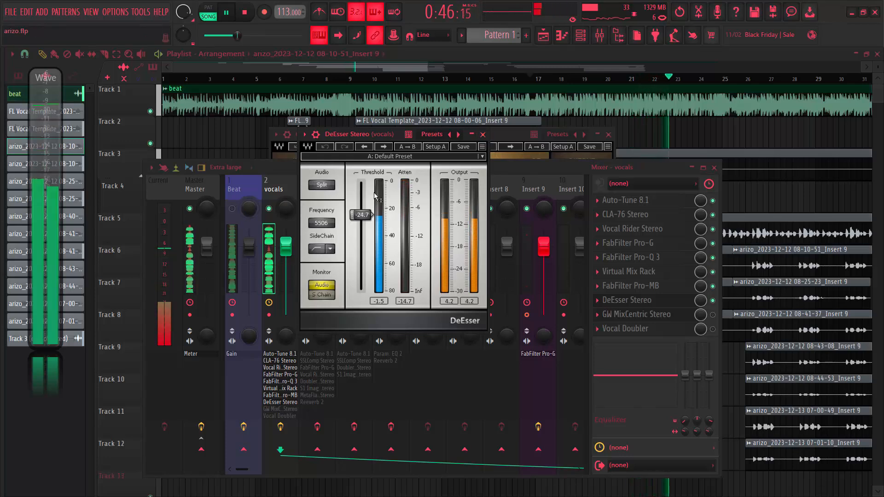
click(483, 134)
key(space)
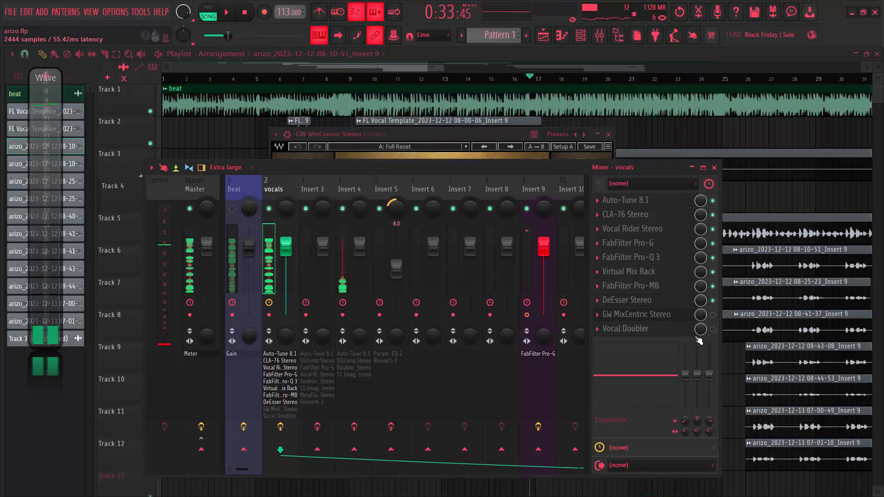
Enable GW MixCentric Stereo on the vocals track and open its plugin window
click(628, 318)
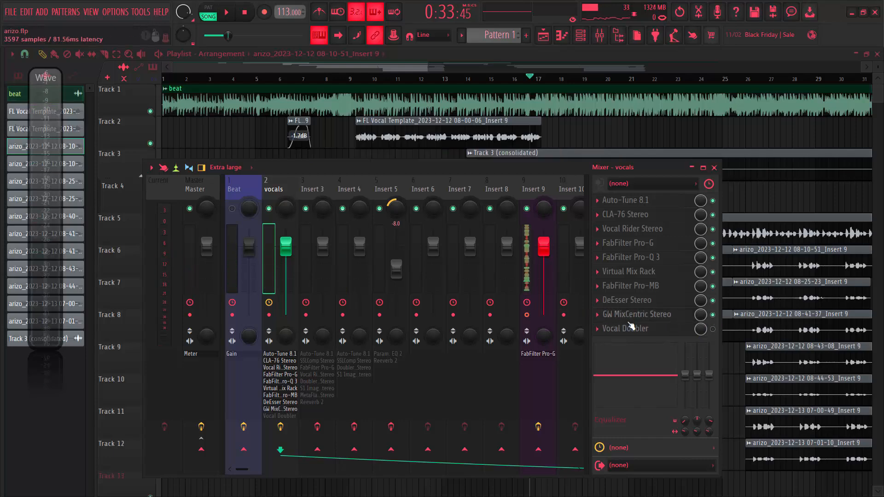
click(629, 317)
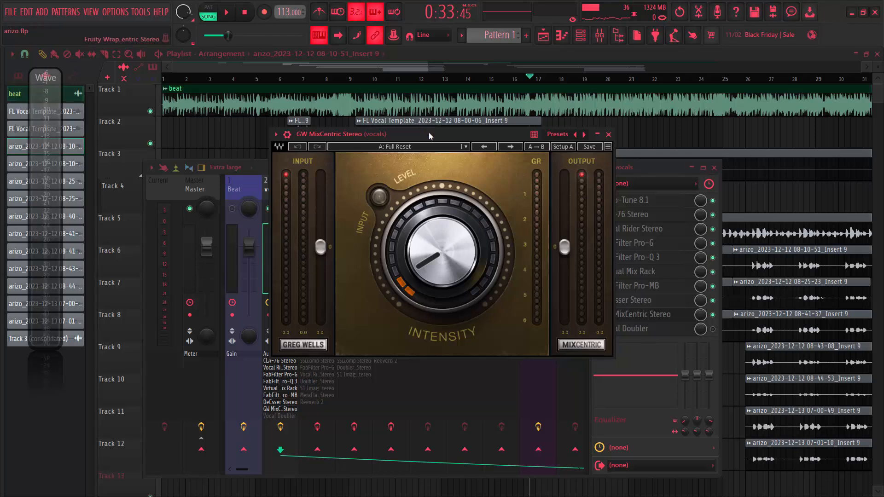
drag(429, 132, 409, 134)
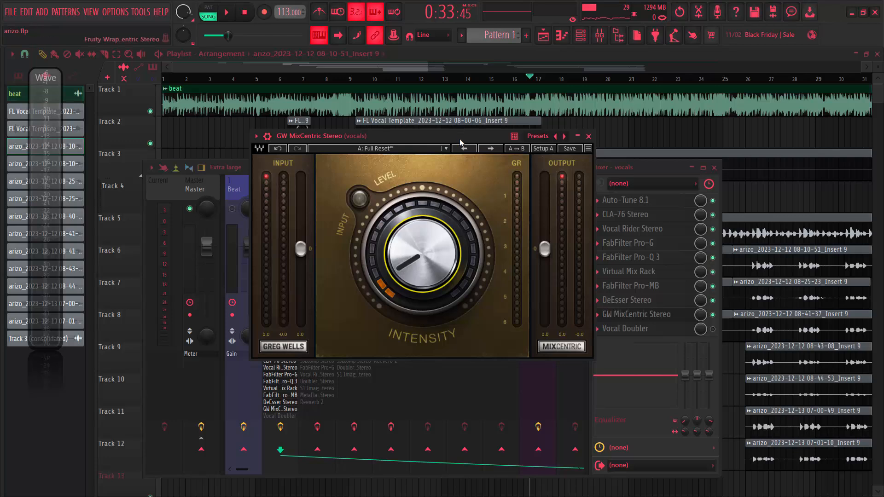
Show MixCentric's wrapper settings and compare the vocals with the plugin bypassed and enabled during playback, then close it
key(space)
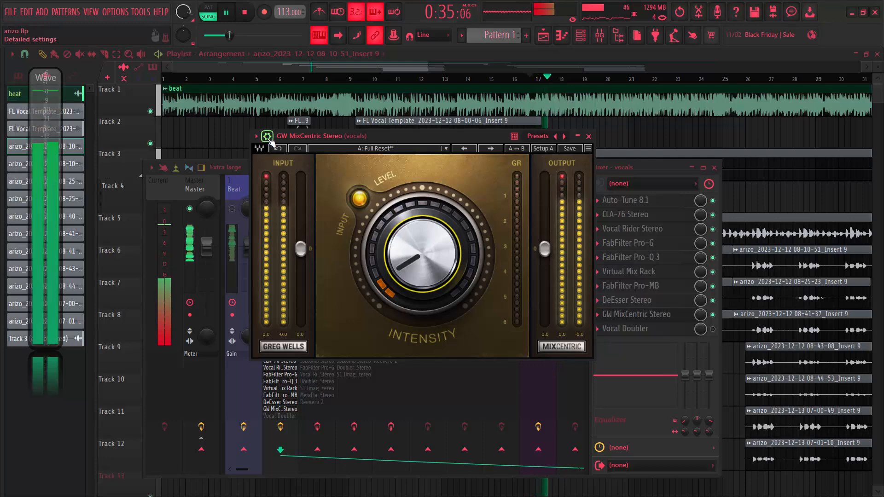
click(268, 137)
key(space)
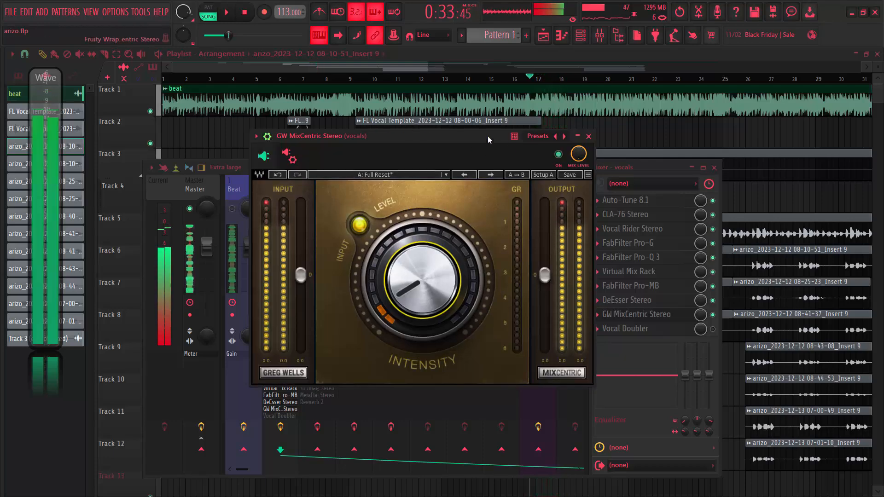
key(space)
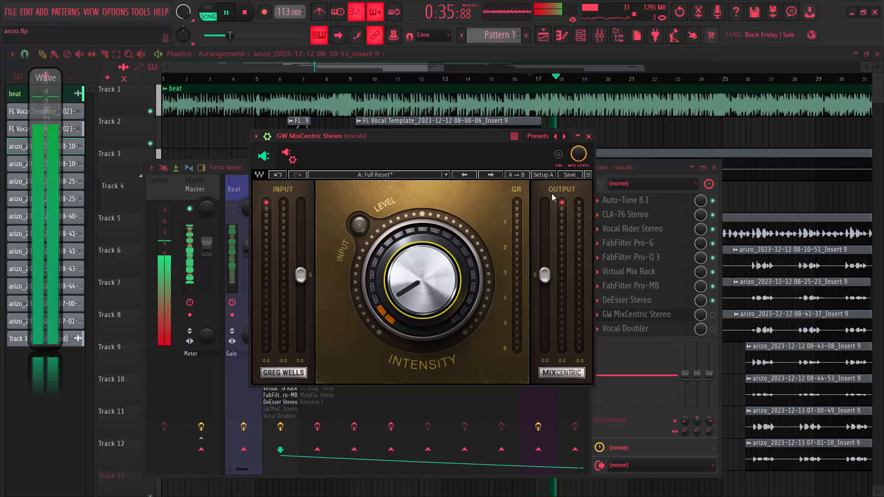
key(space)
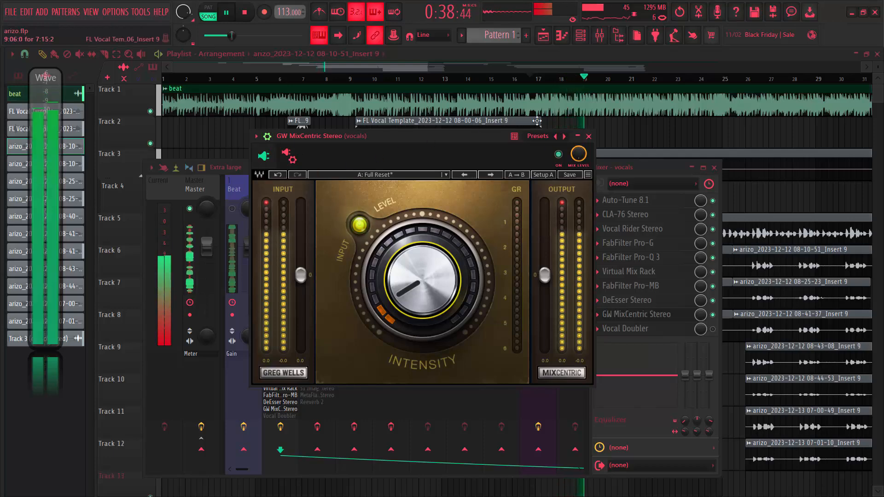
click(588, 136)
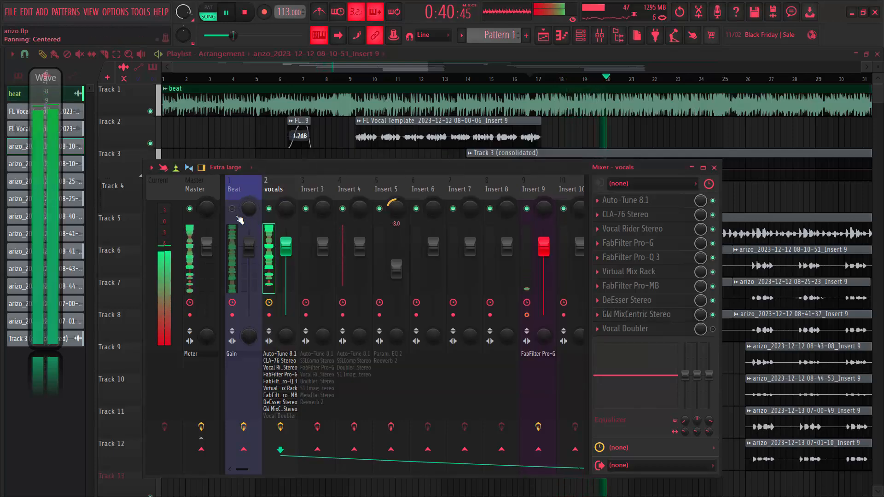